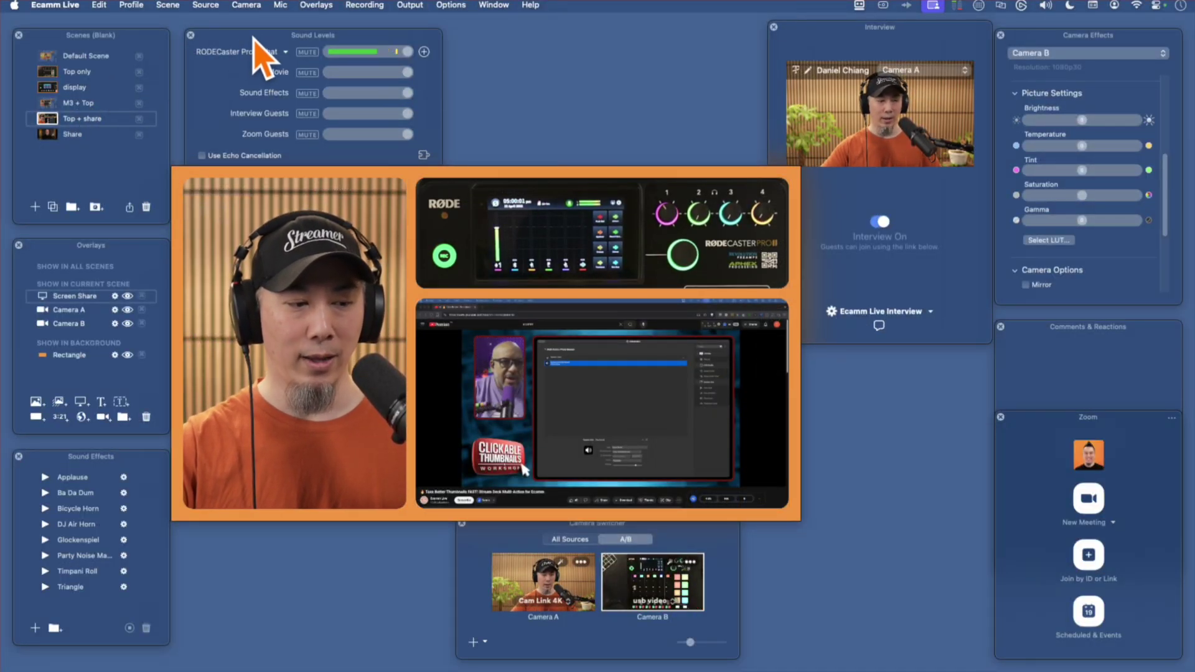
Reposition the Sound Levels panel slightly and switch the live scene to M3 + Top and back to Top + share.
drag(253, 48, 259, 43)
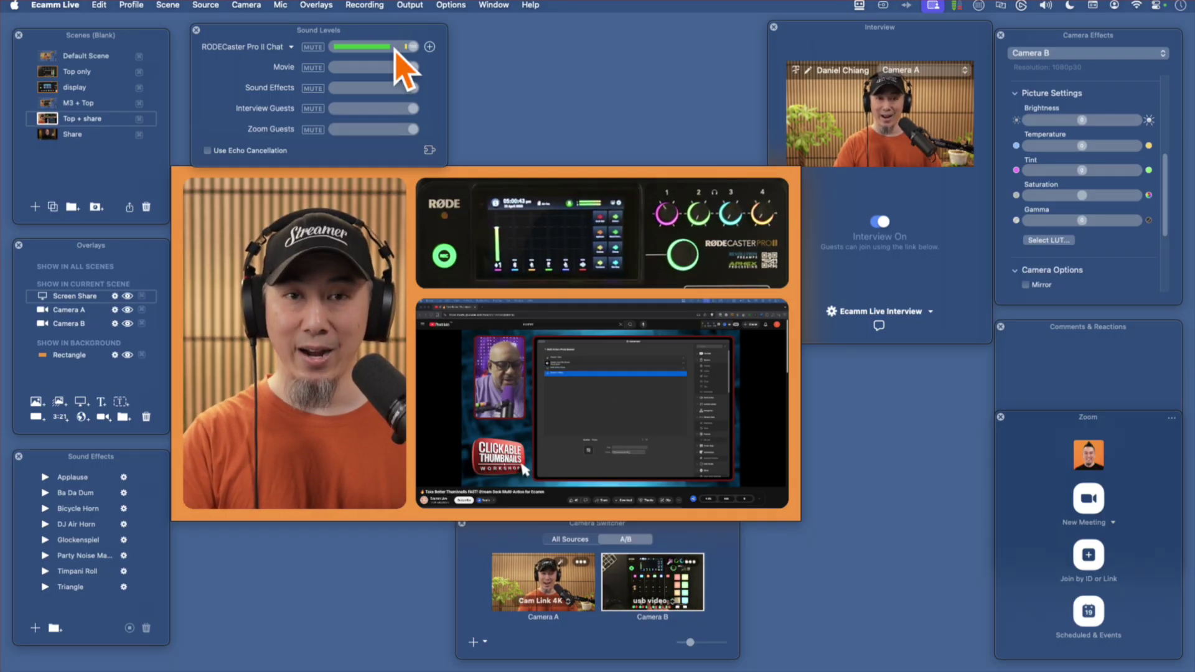
key(super+shift+g)
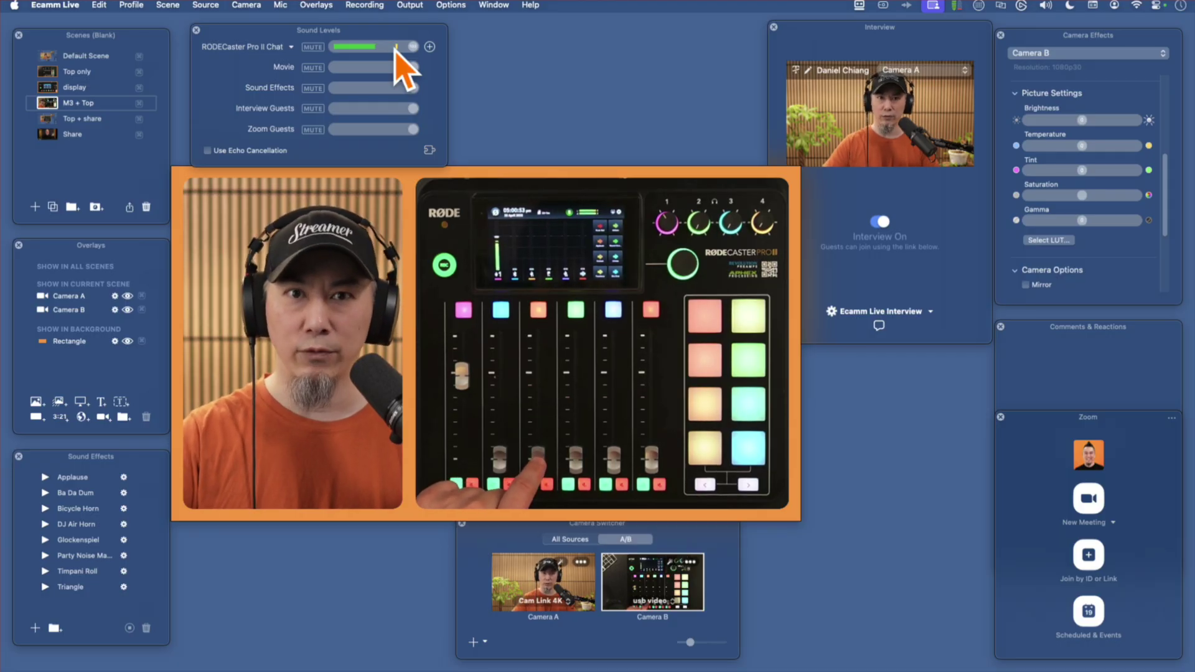
key(super+5)
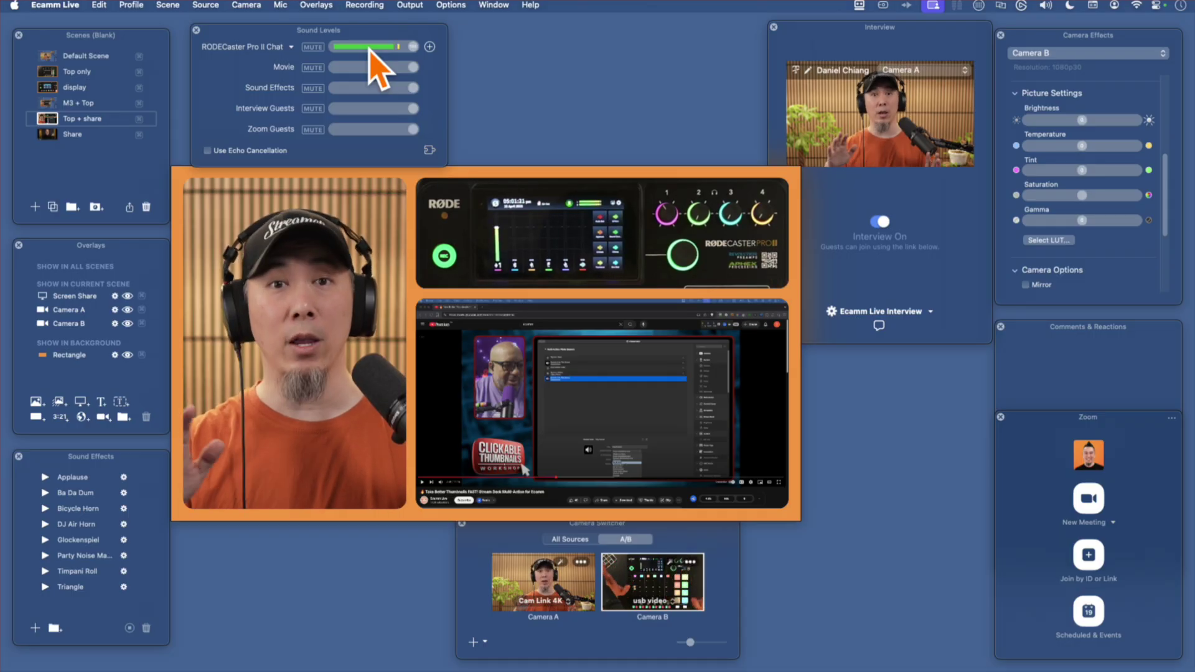
Check the speaker device in Ecamm Live's audio preferences and close them.
mouse_move(688, 315)
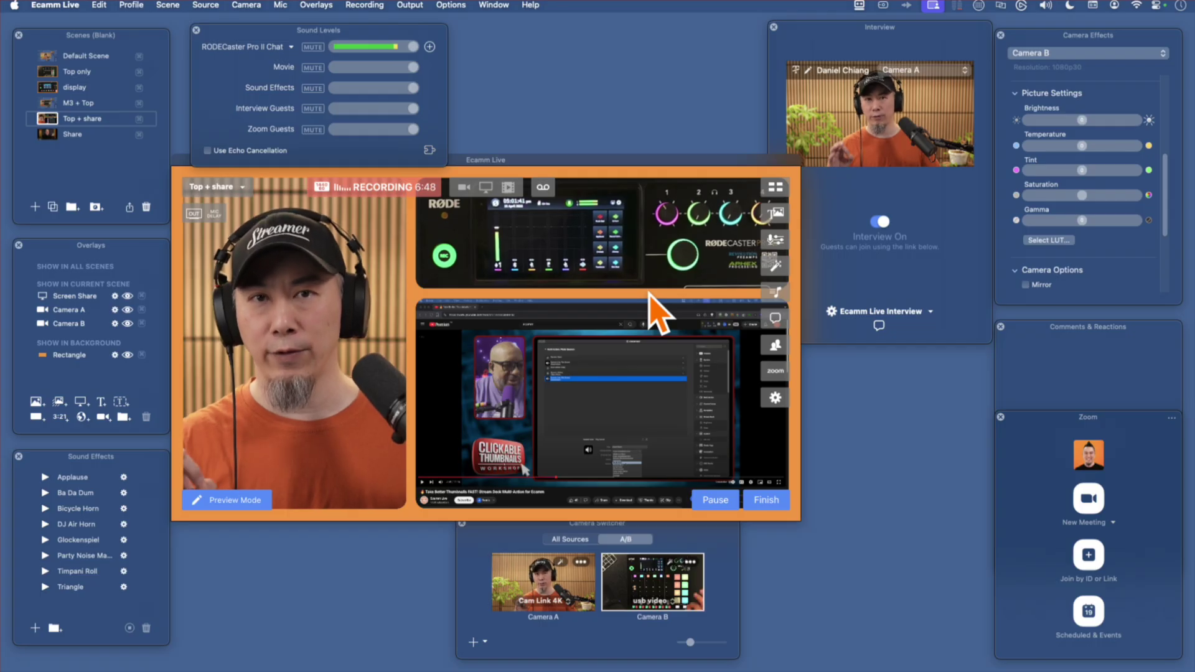
click(775, 397)
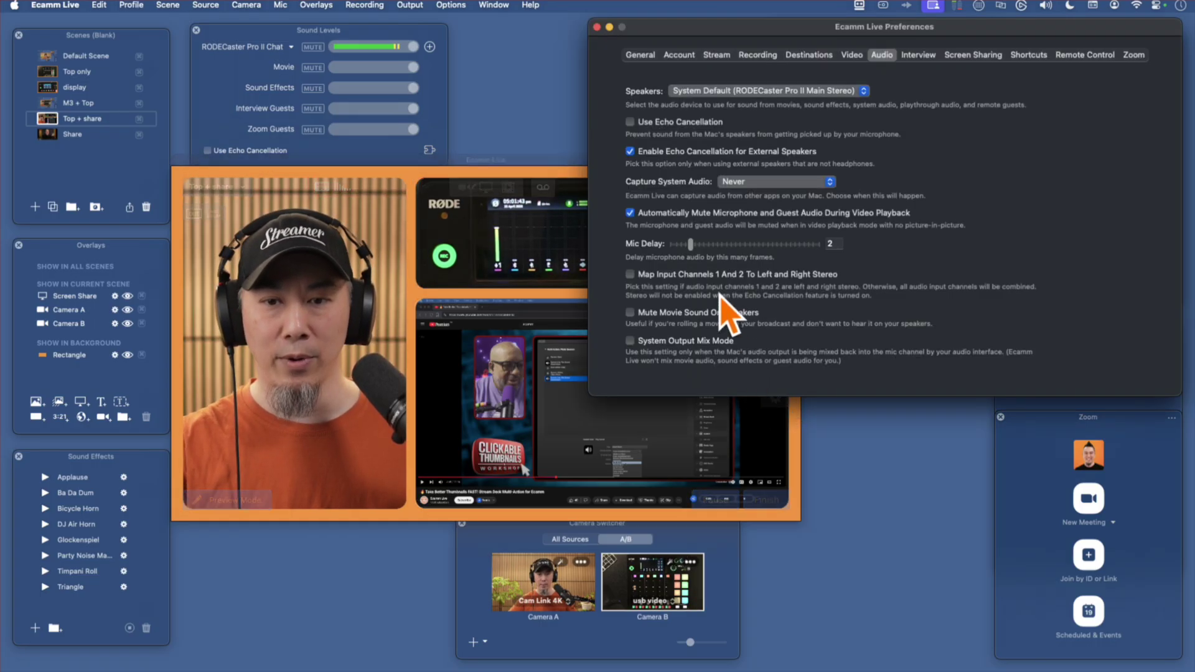
click(596, 27)
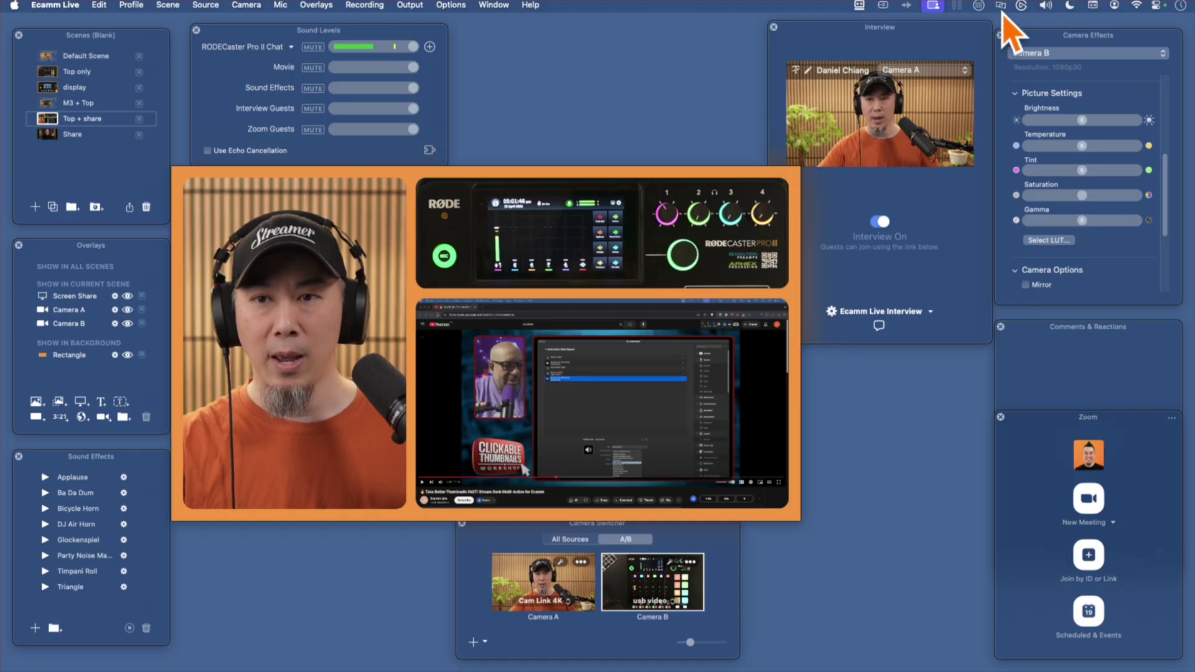
Set the Mac's sound output device to RODECaster Pro II Chat.
click(1045, 5)
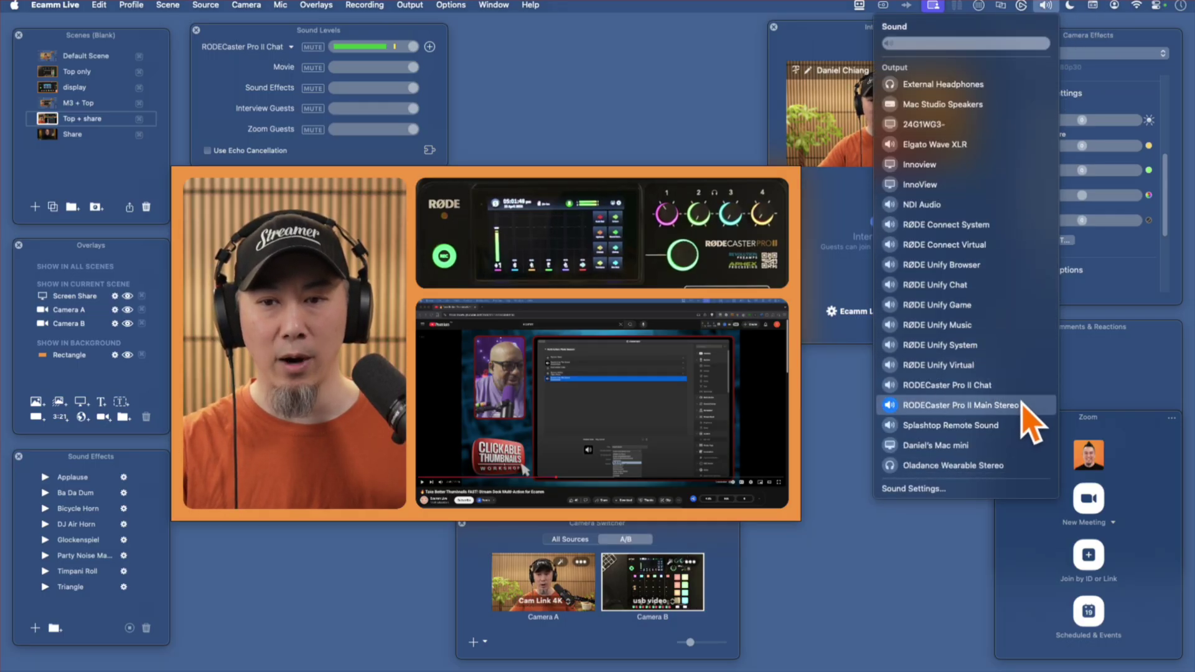
click(937, 386)
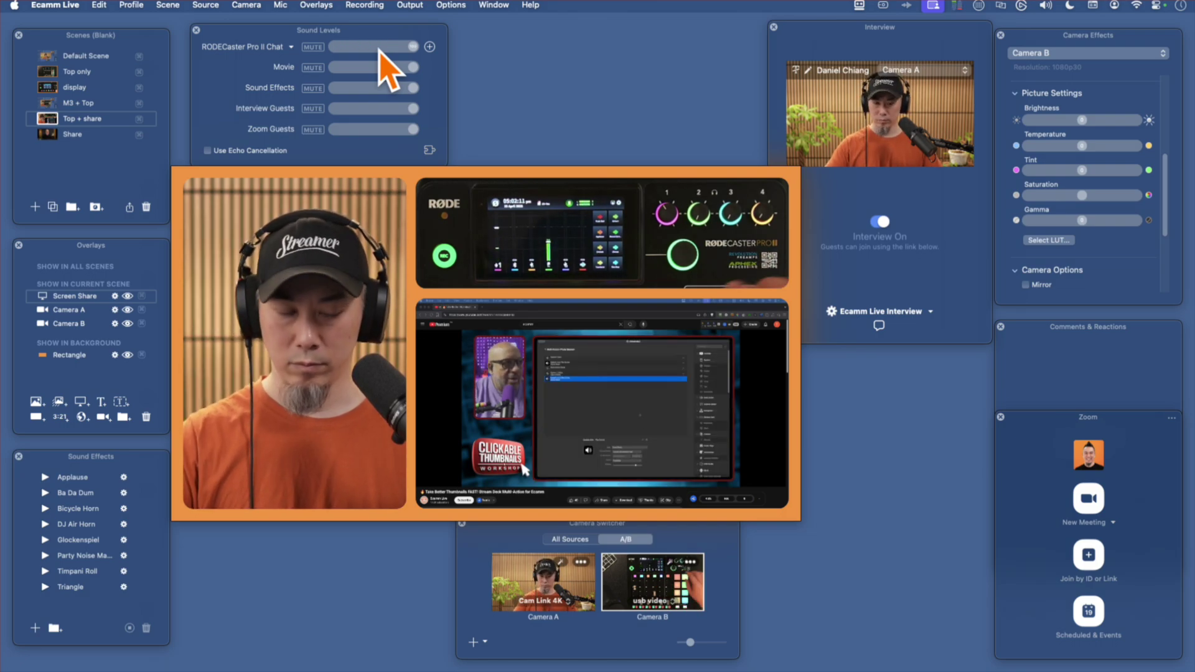
Cycle the live scene through Top only and Top + share, ending on Default Scene.
key(super+2)
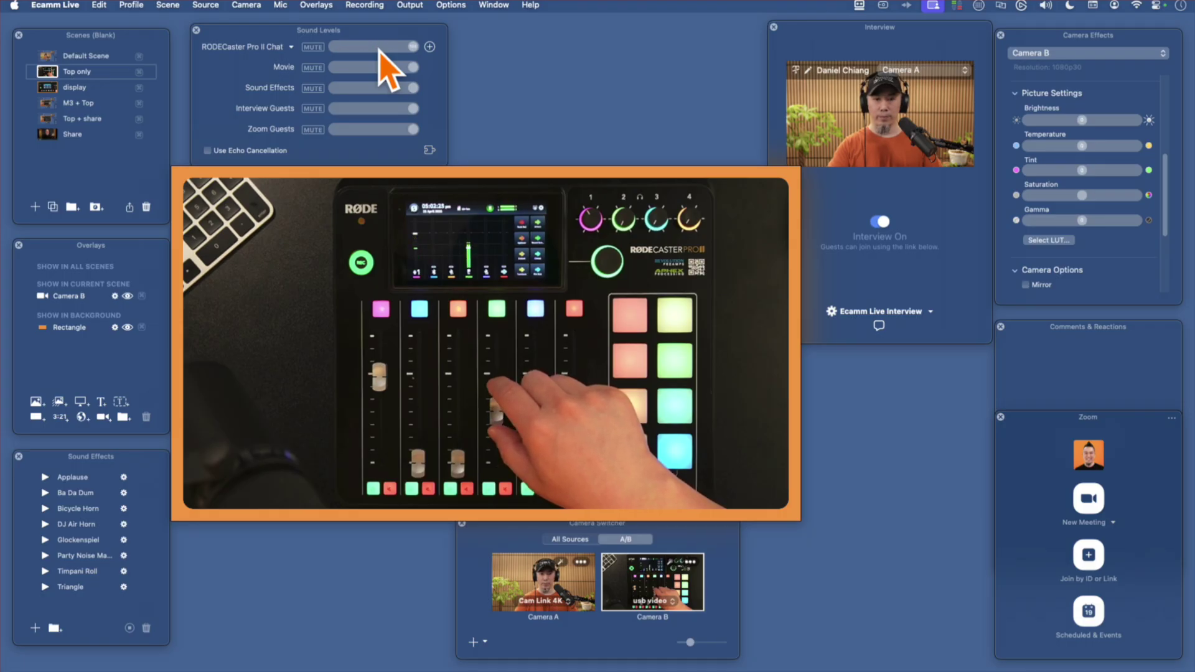
key(super+5)
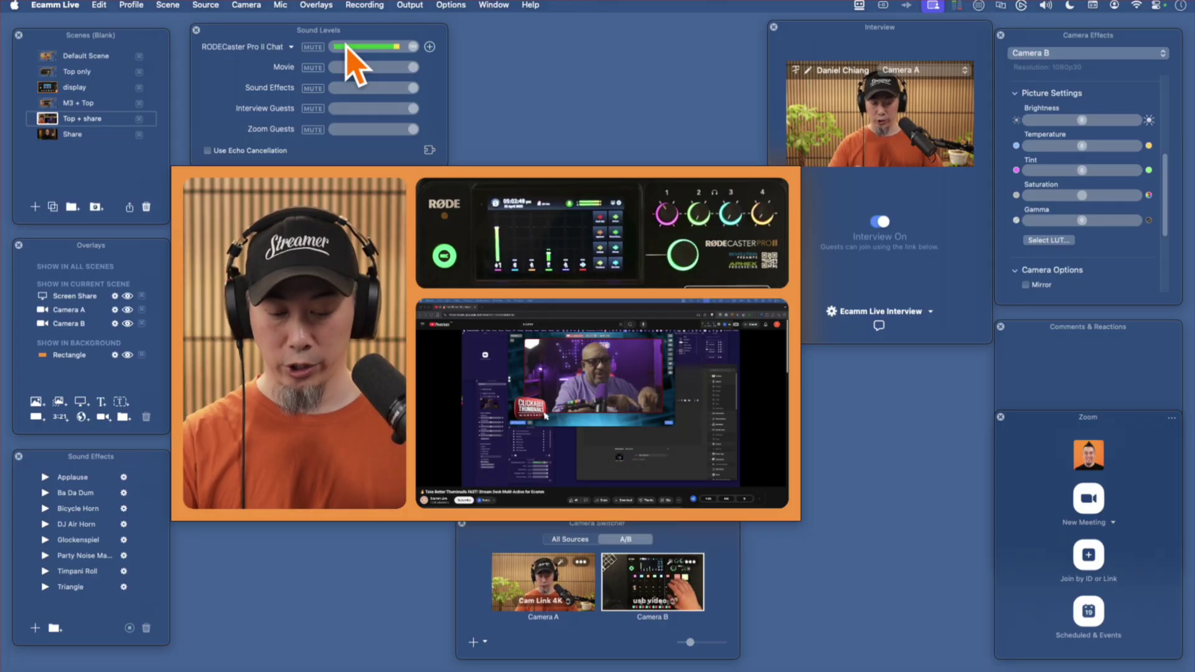
key(1)
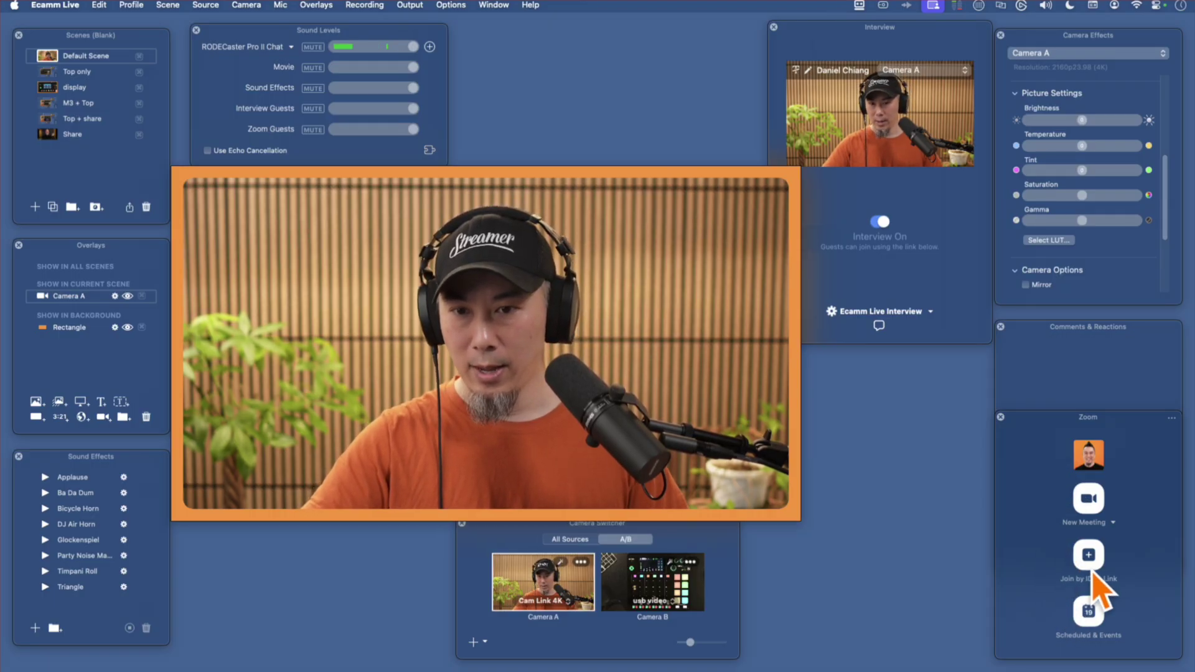
Start a new Zoom meeting and set its camera to Cam Link 4K.
click(1089, 501)
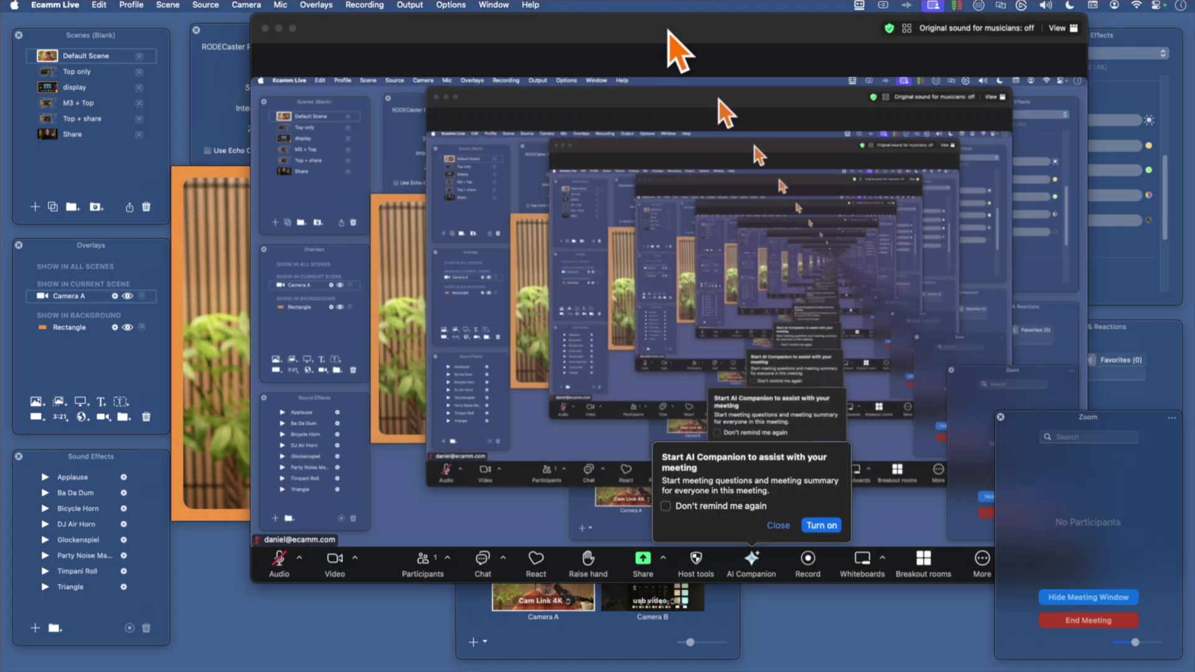
drag(675, 48, 766, 74)
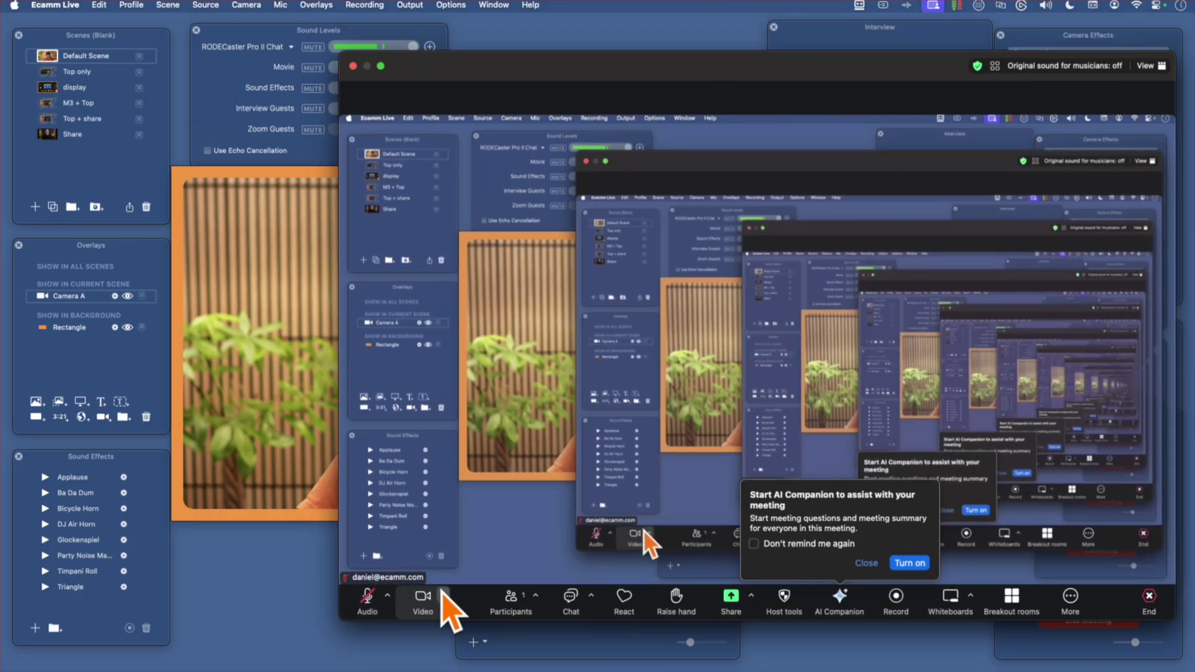
click(444, 597)
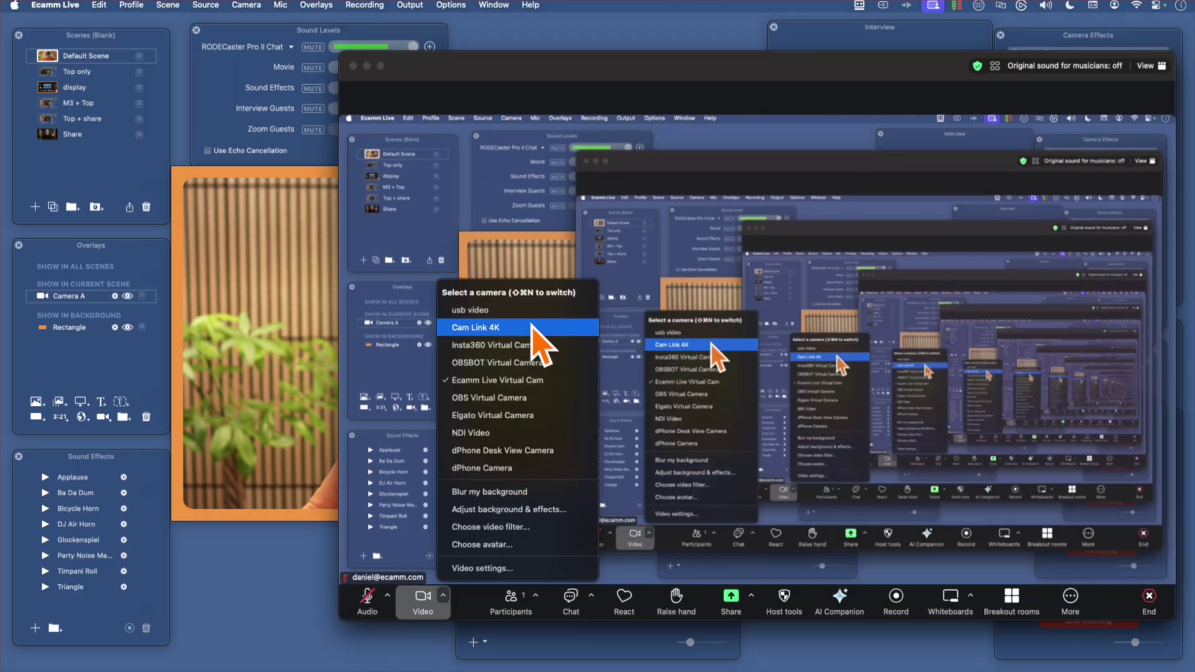
click(533, 327)
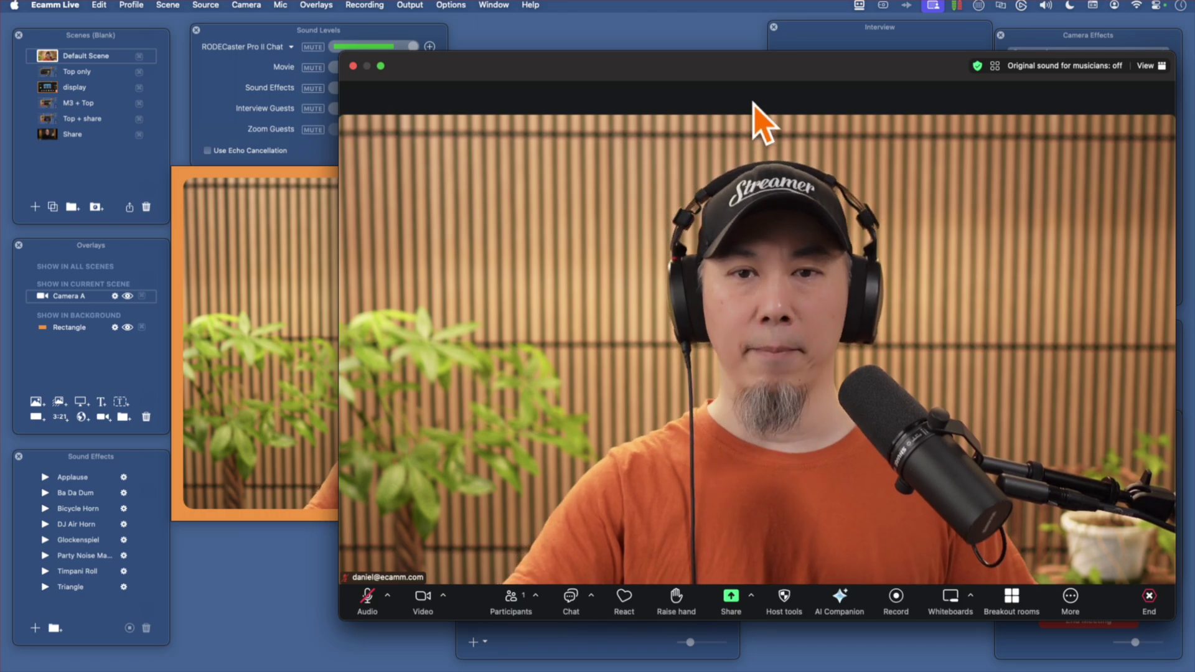
Shrink the Zoom meeting window and place it beside the Sound Levels panel, partly uncovering the live preview.
drag(1173, 51, 966, 226)
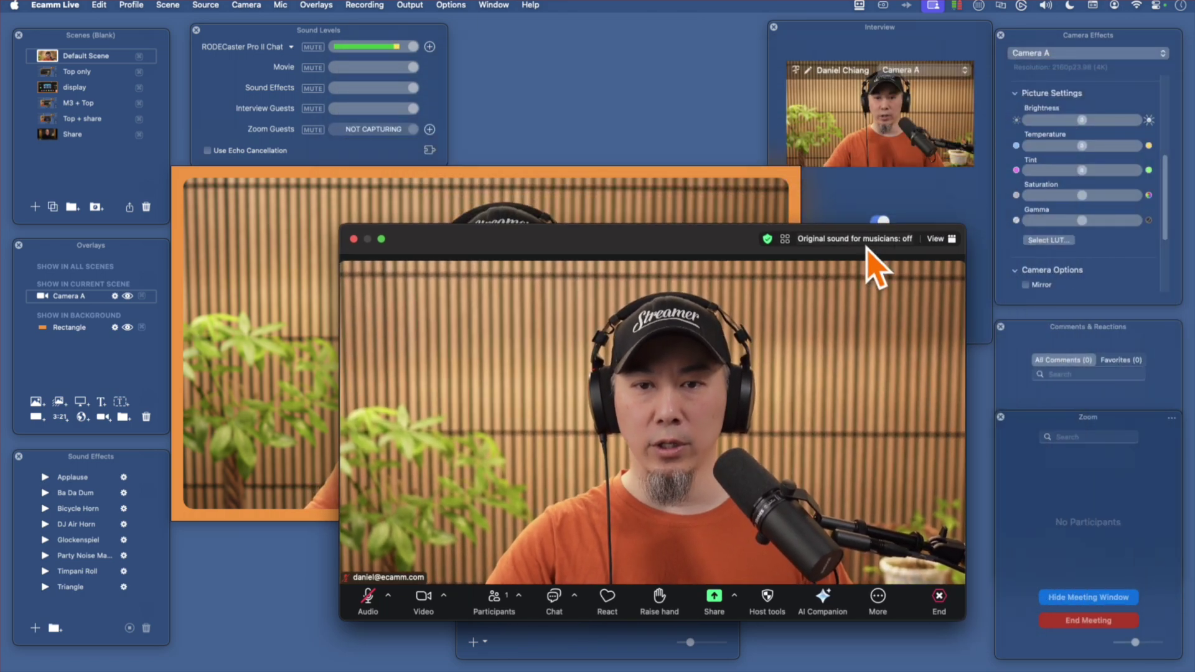
drag(717, 239, 918, 50)
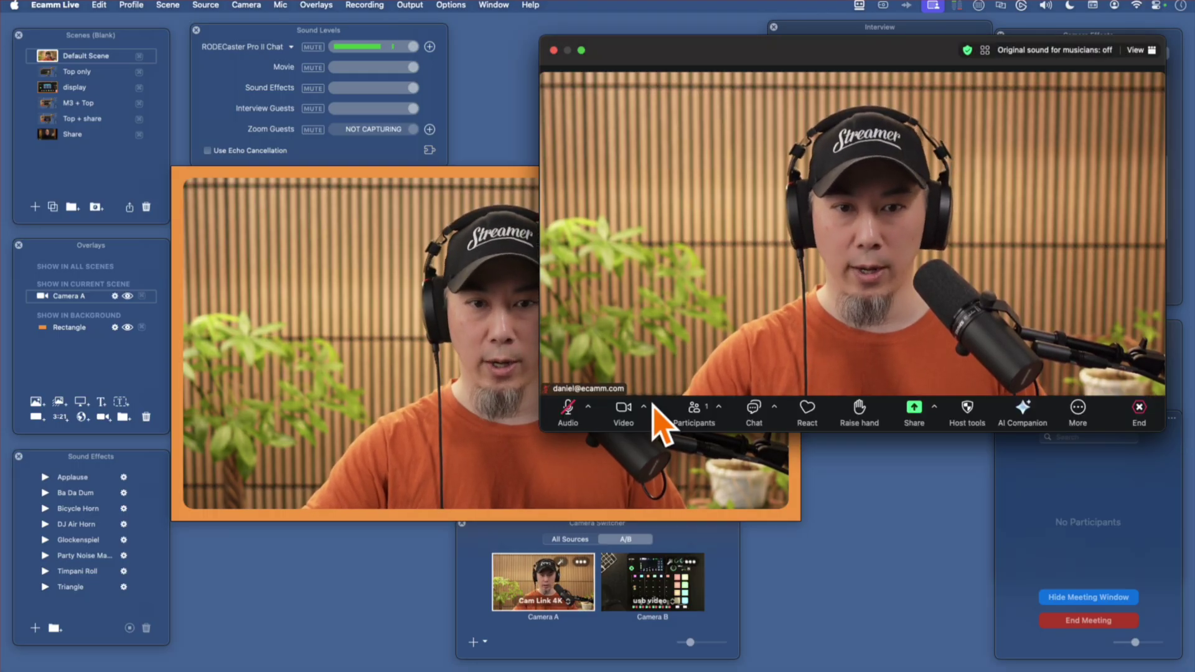
Set the meeting's speaker to Same as system (RODECaster Pro II Chat).
click(588, 407)
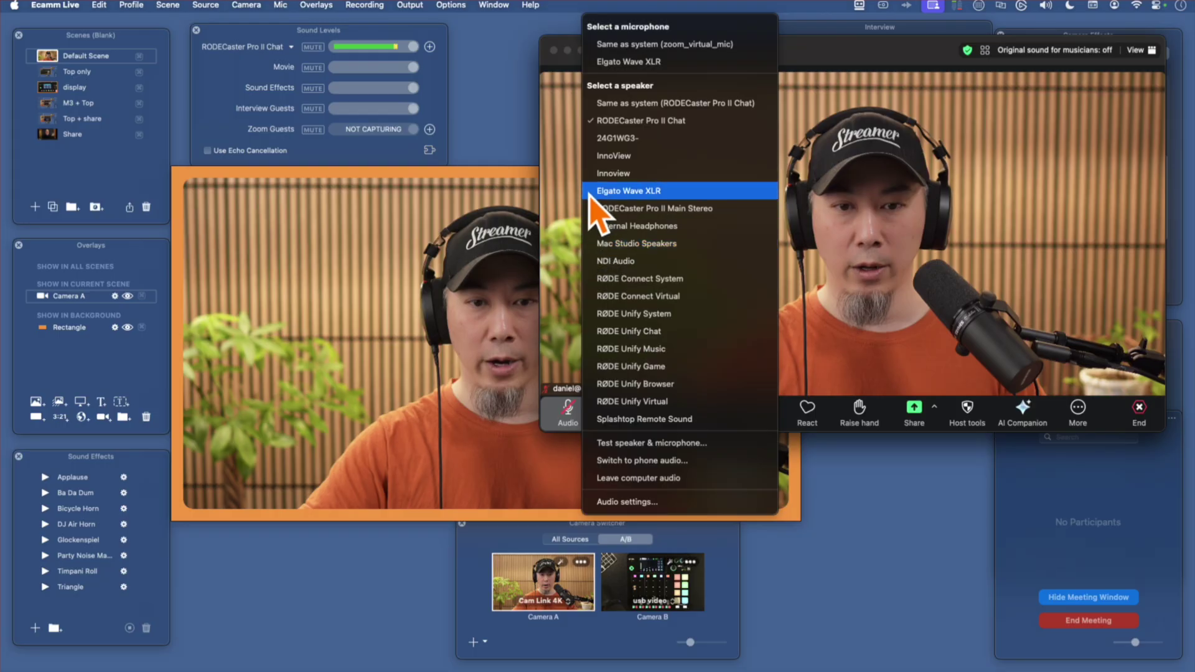
click(715, 104)
click(588, 407)
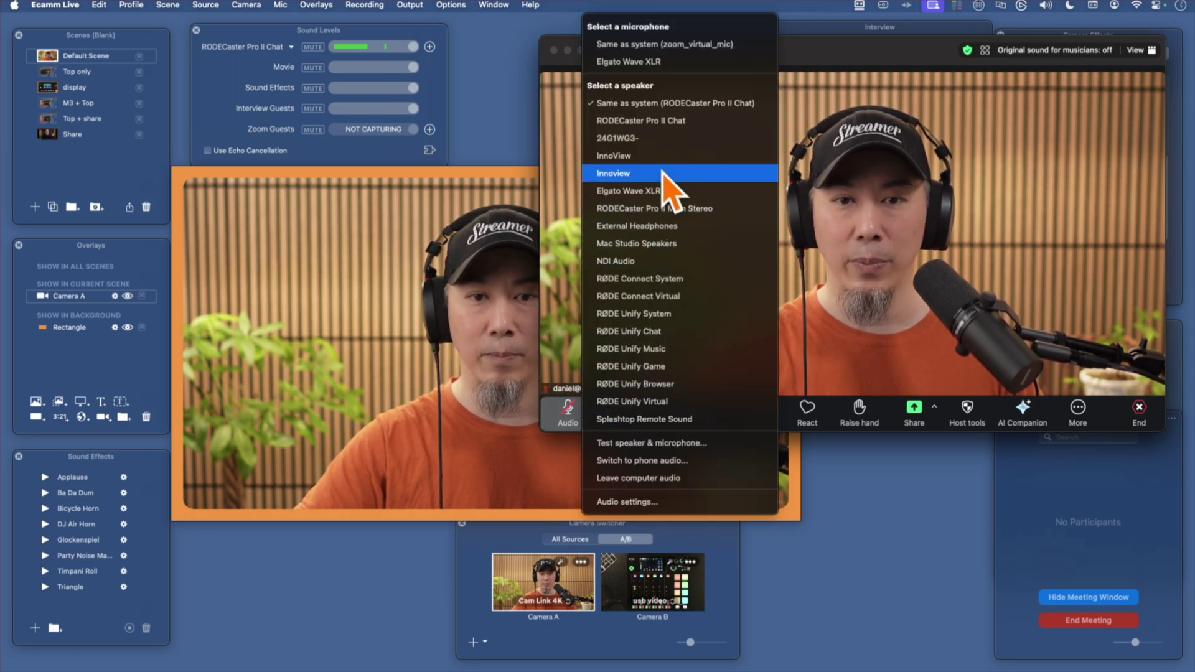
click(682, 105)
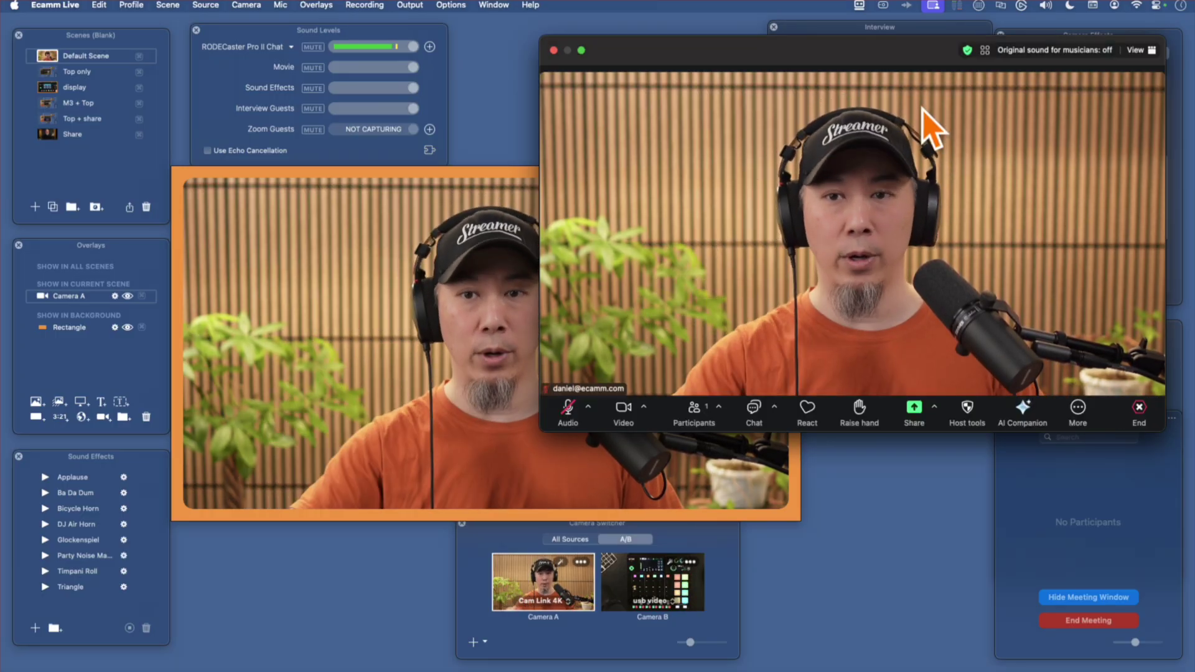
Check the Mac's sound output device against the Same as system speaker option in the Zoom meeting.
click(1045, 7)
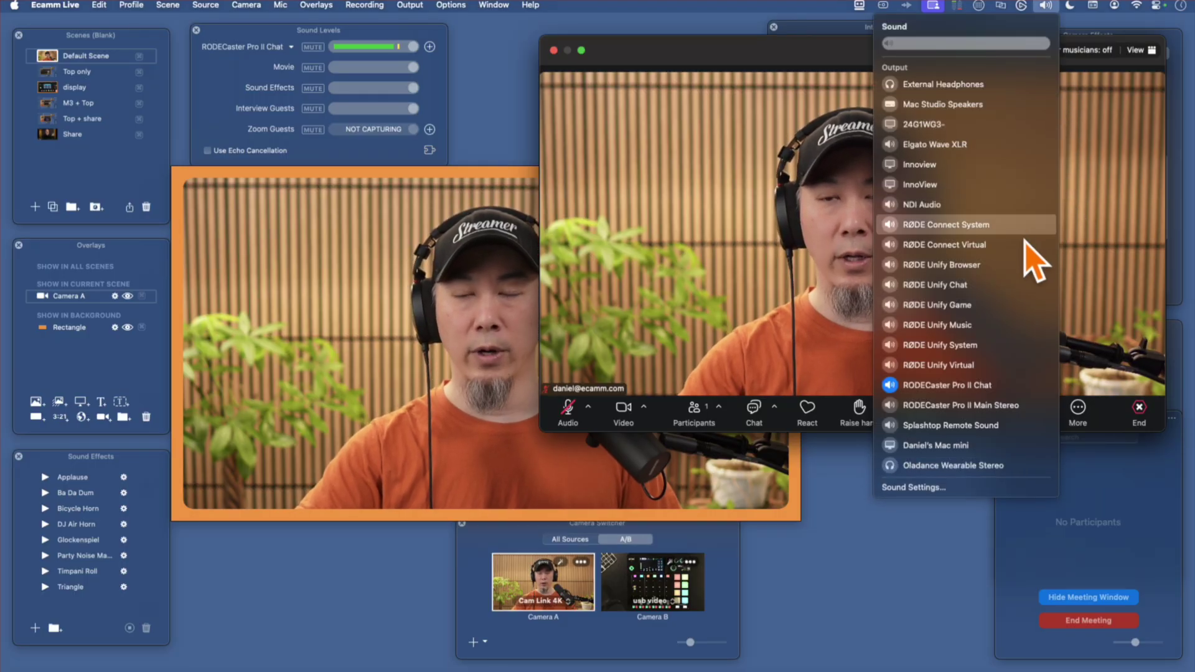
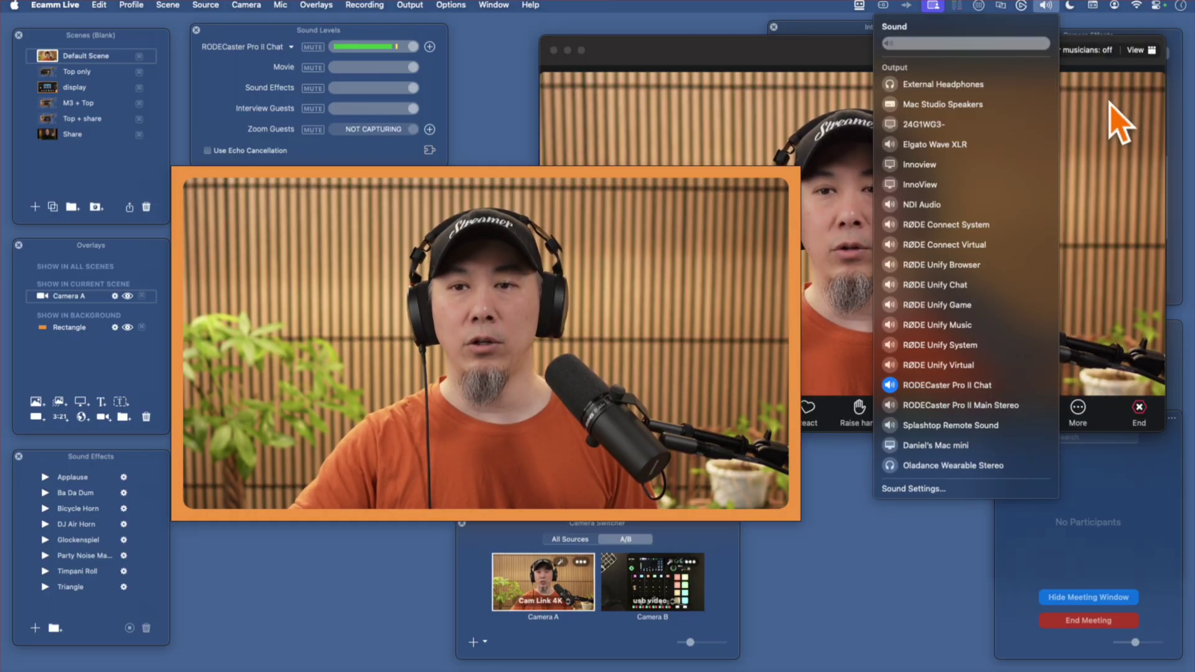
click(1109, 152)
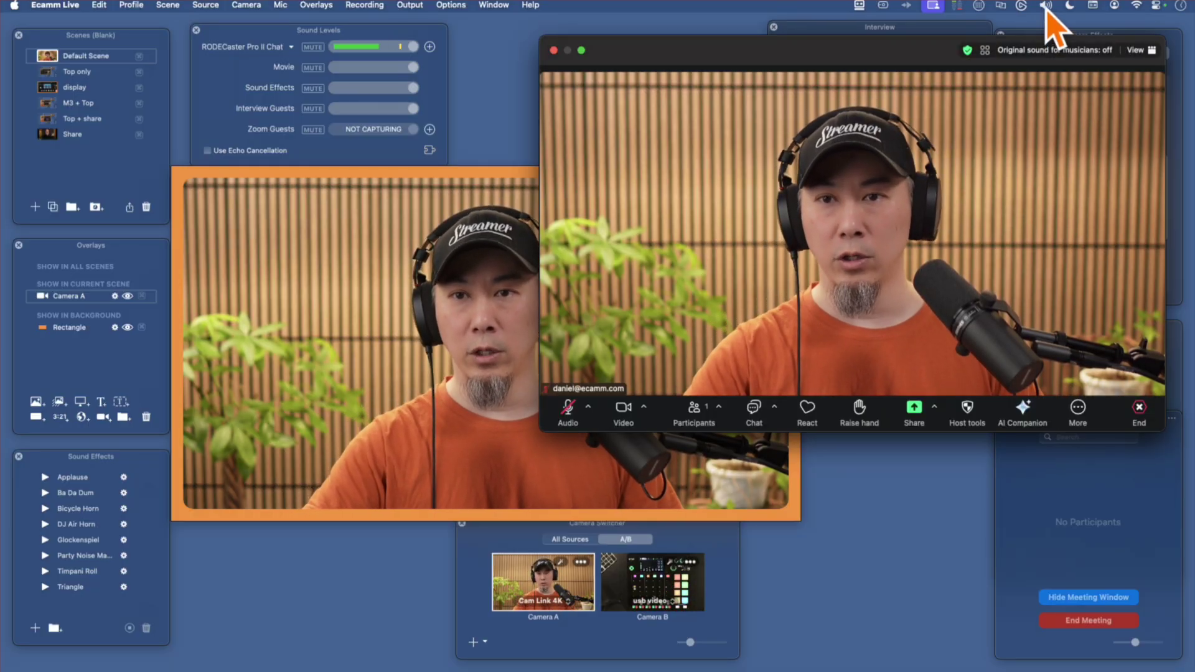
click(1046, 6)
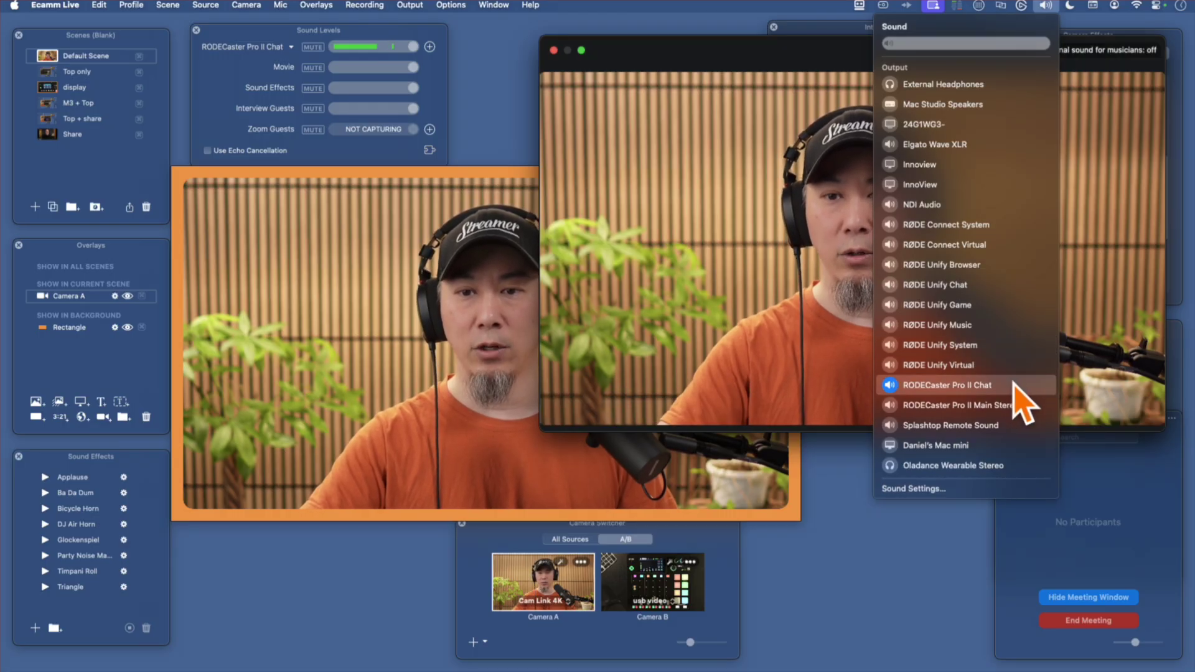
click(1106, 301)
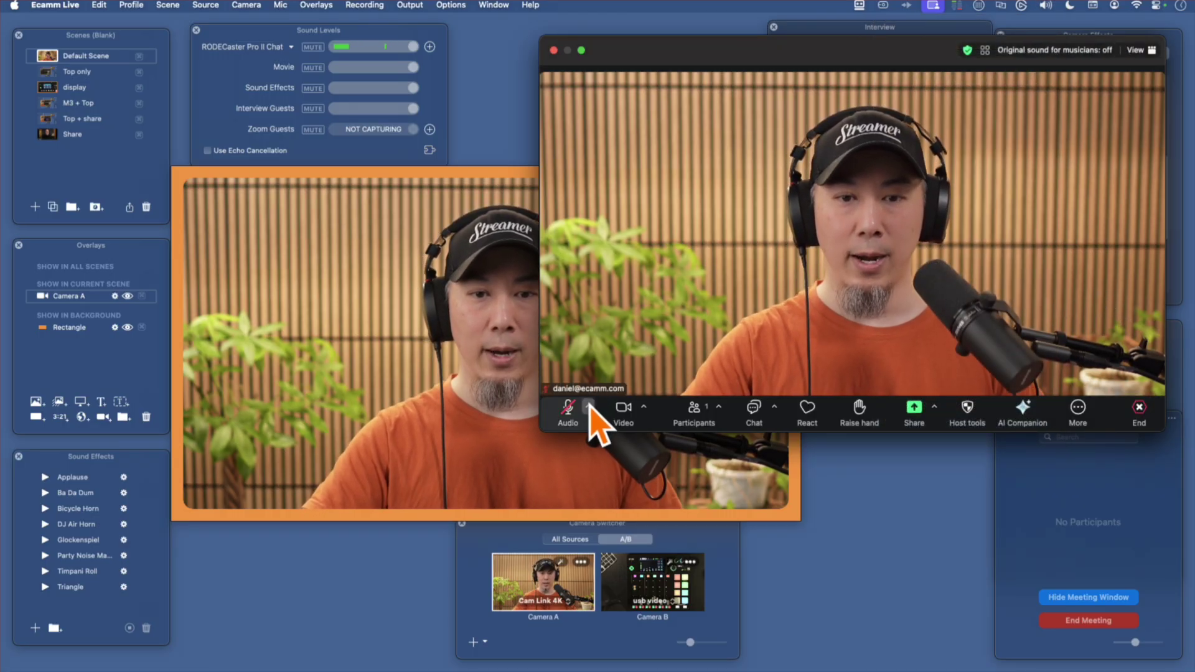
click(585, 404)
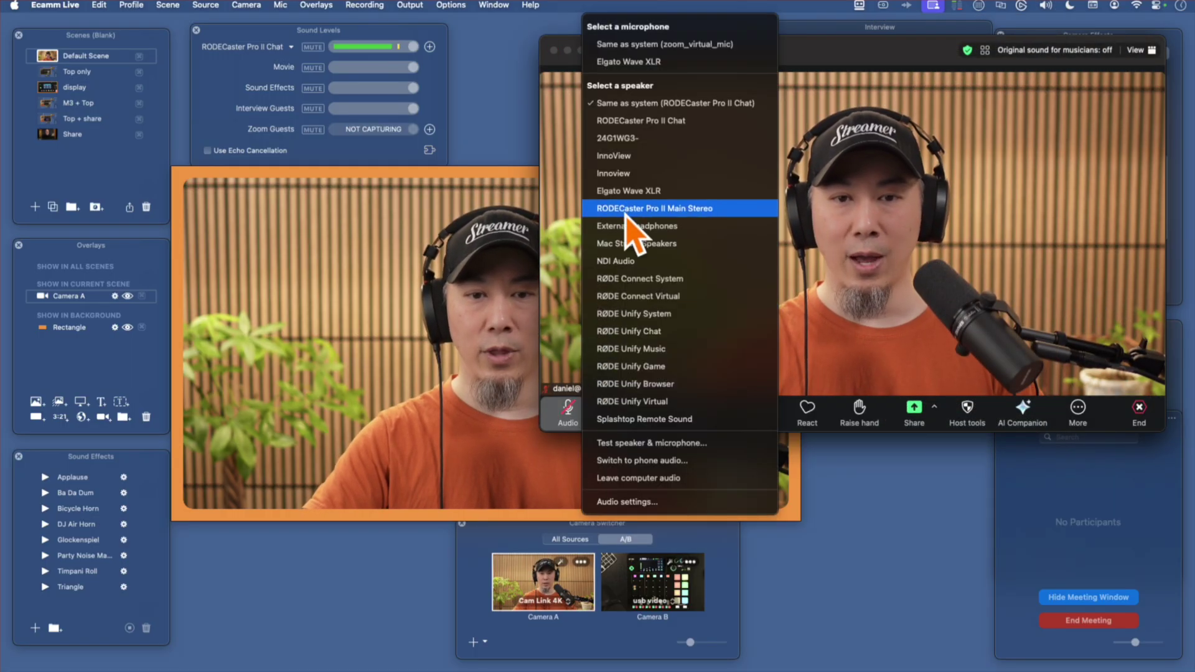
click(733, 101)
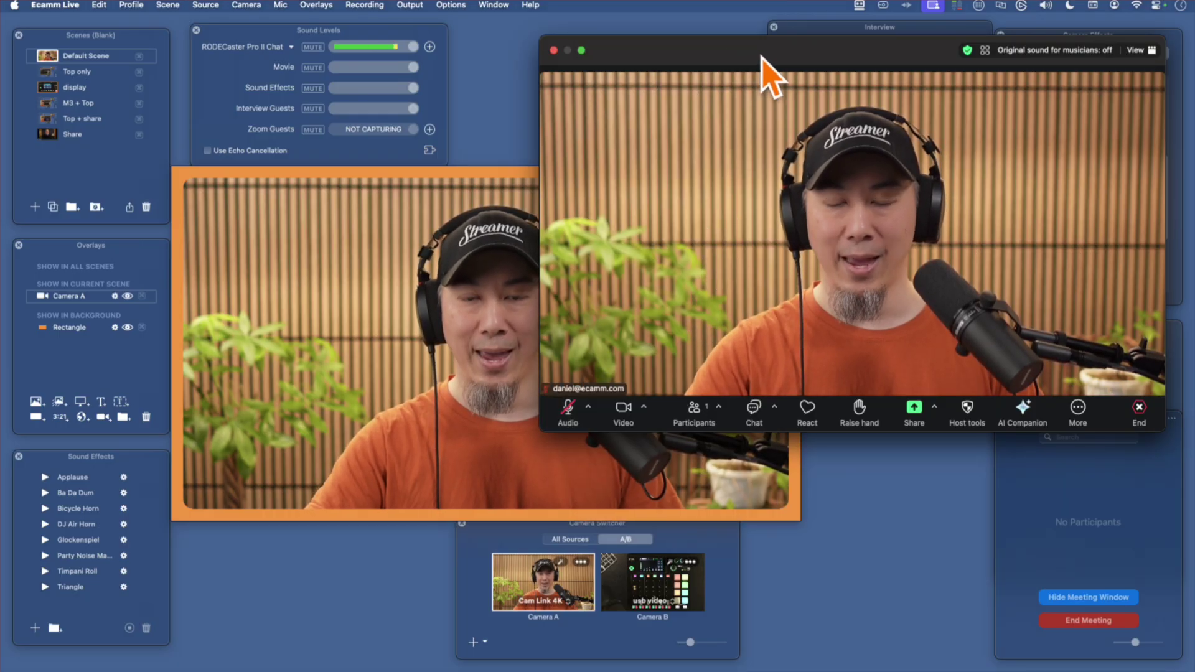
Move the Zoom meeting window down slightly and end the meeting for all participants.
drag(761, 55, 763, 70)
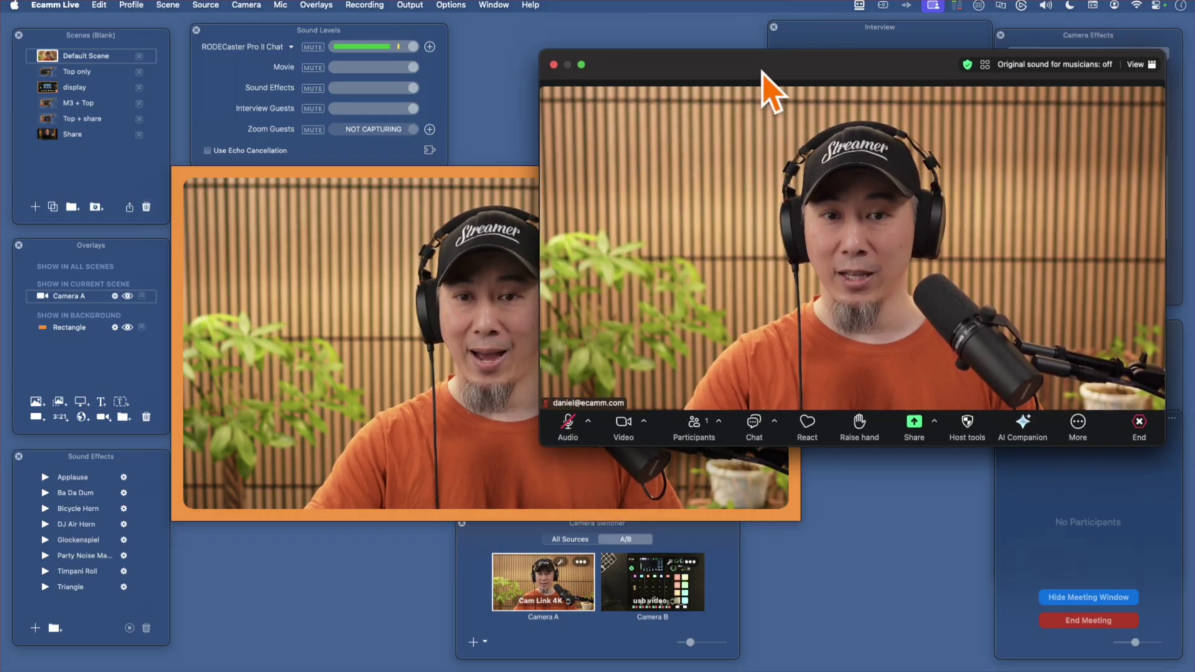
click(1140, 423)
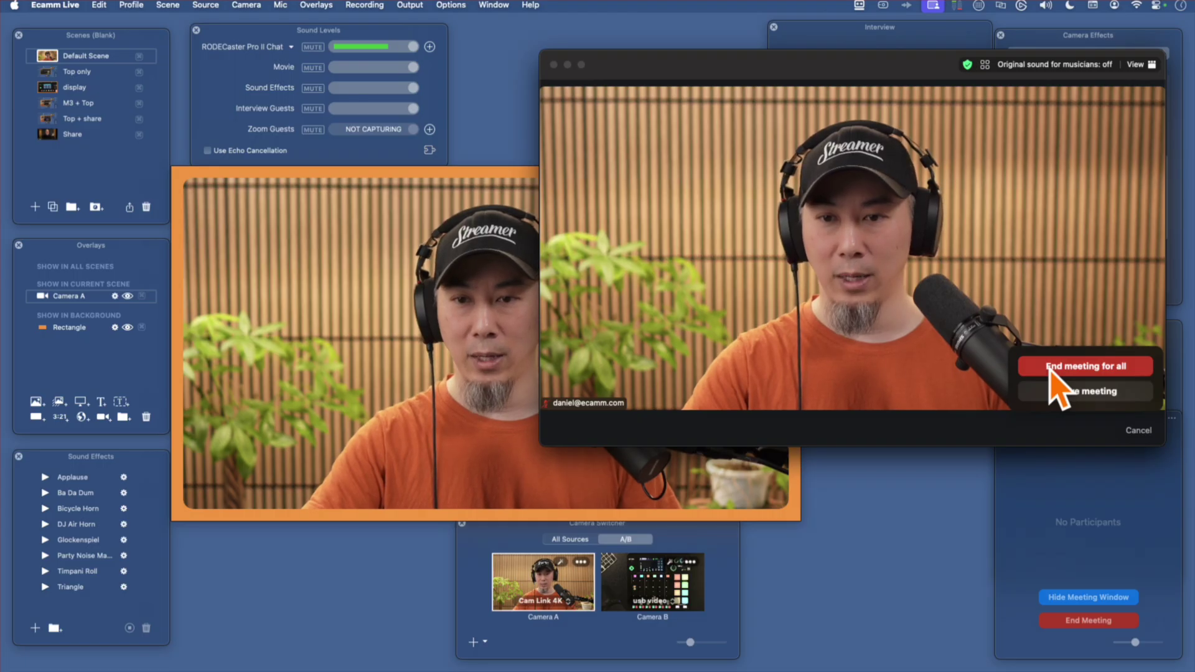
click(1053, 369)
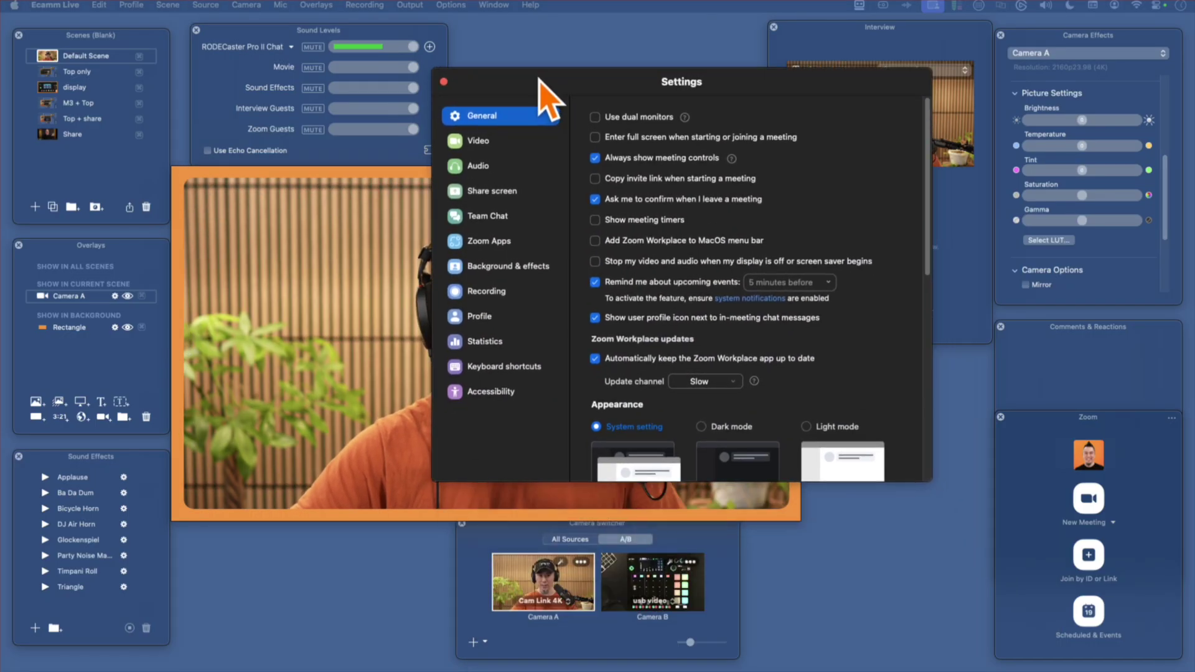
Move the Zoom settings window off the presenter's preview and set the audio speaker to Same as system (RODECaster Pro II Chat).
drag(548, 93, 774, 67)
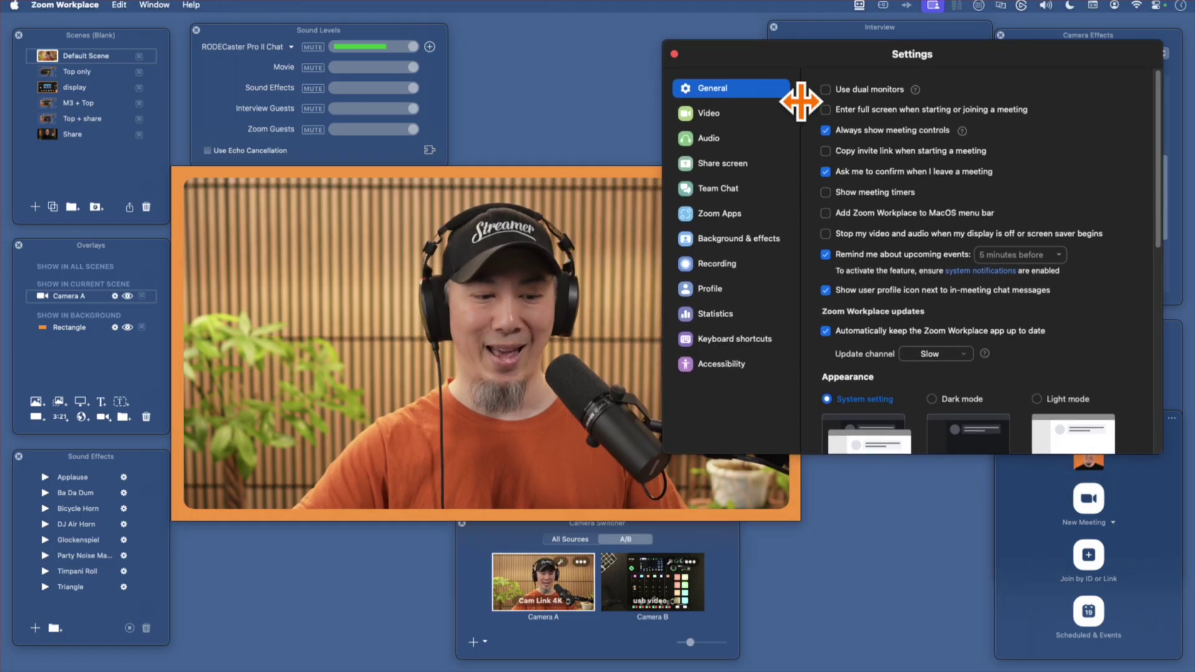
click(739, 138)
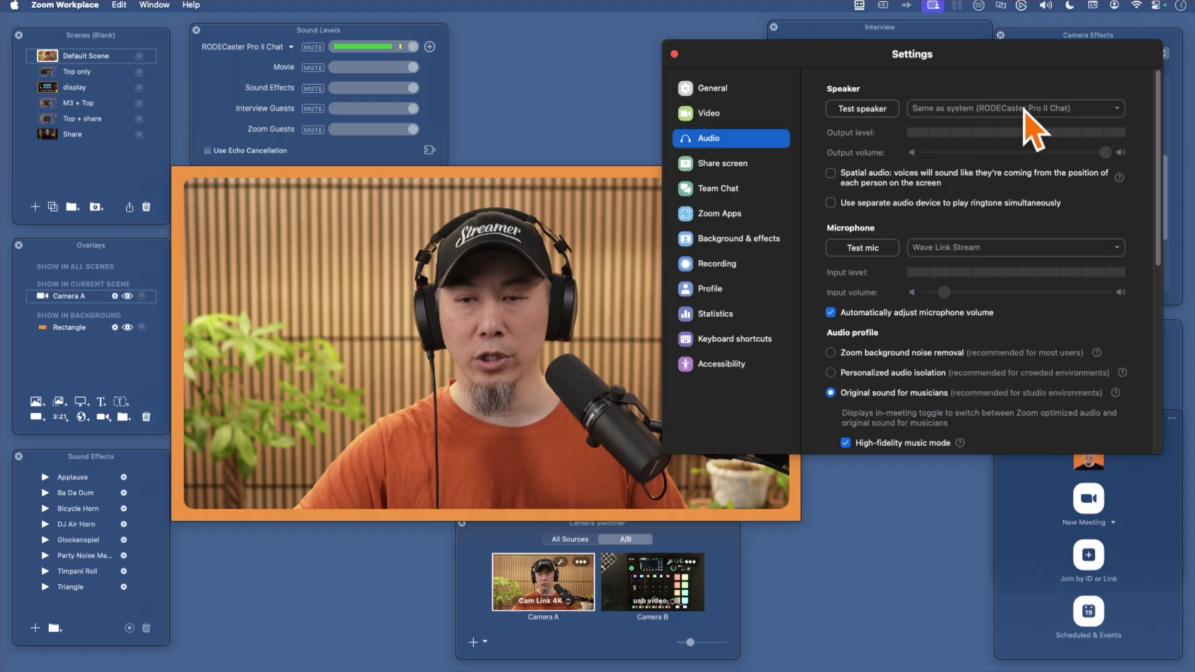
click(1030, 107)
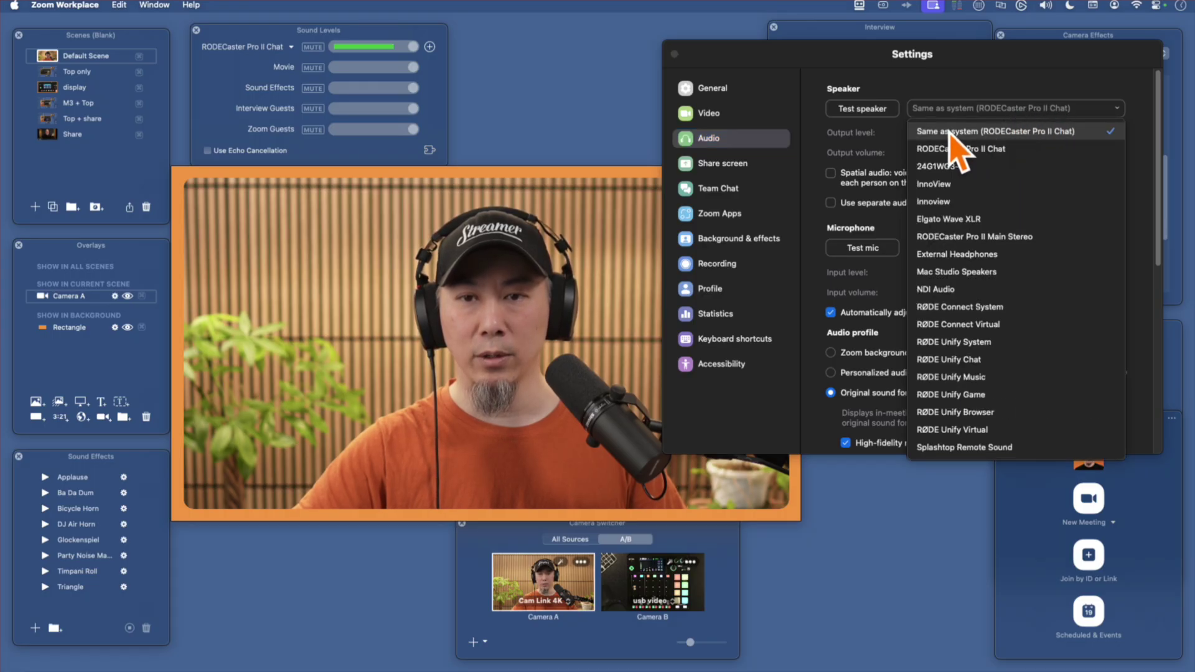
click(1033, 130)
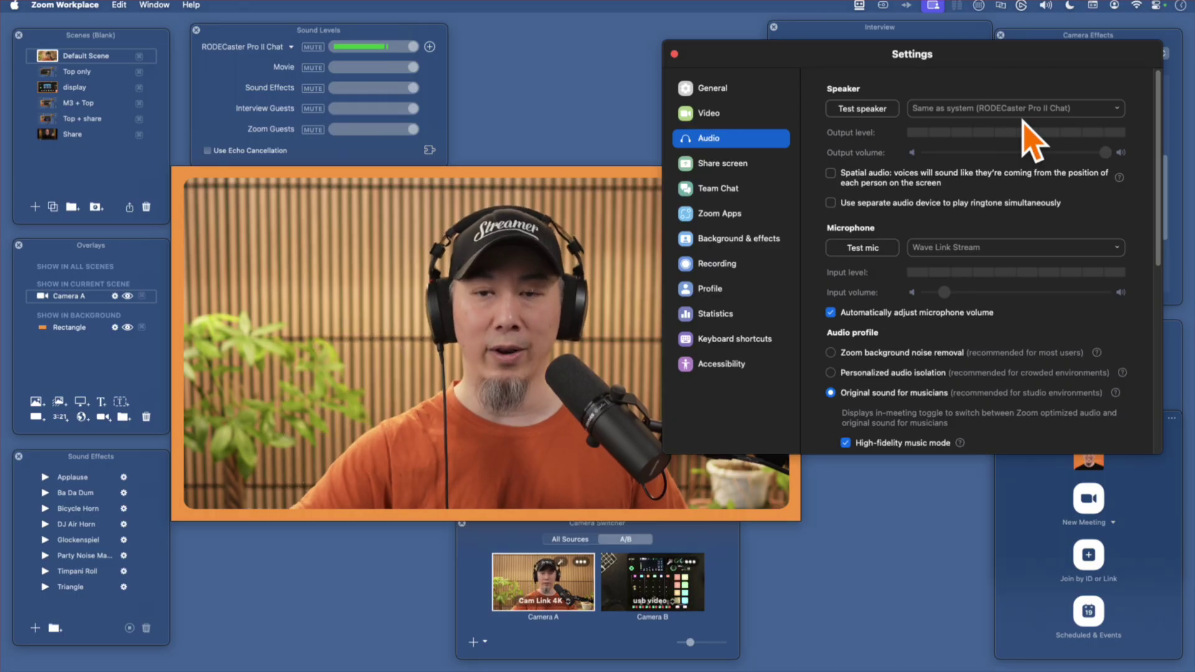
Set the Zoom microphone to Ecamm Live Virtual Mic, review the audio profile options and close the settings.
click(1006, 248)
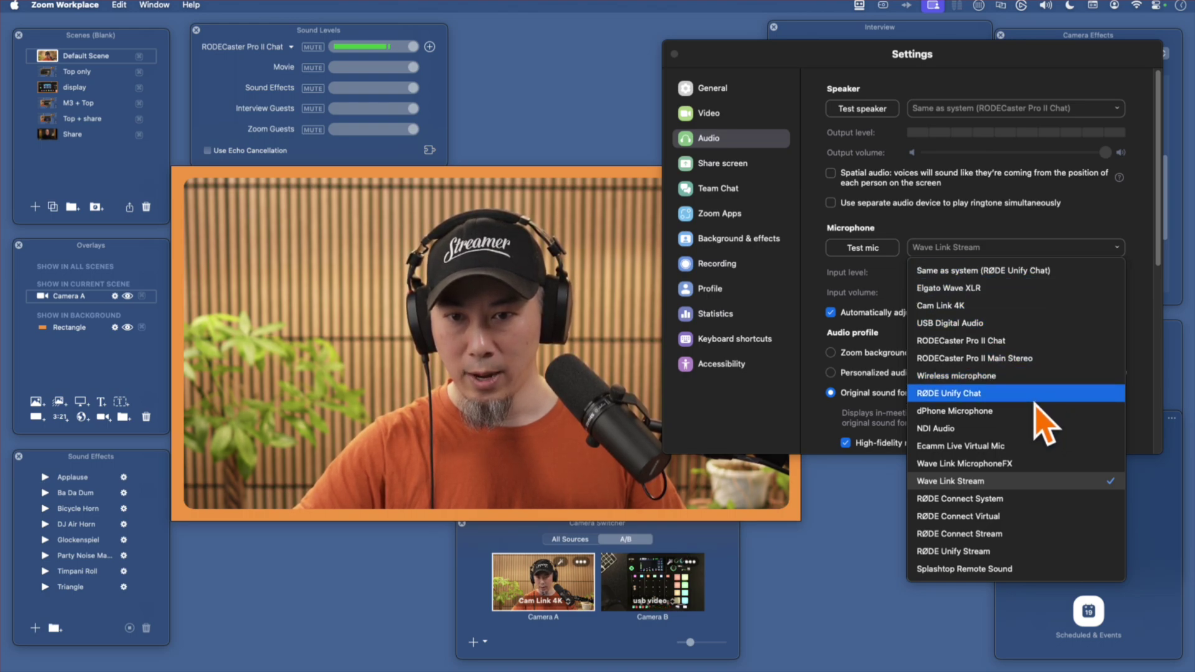
click(1048, 461)
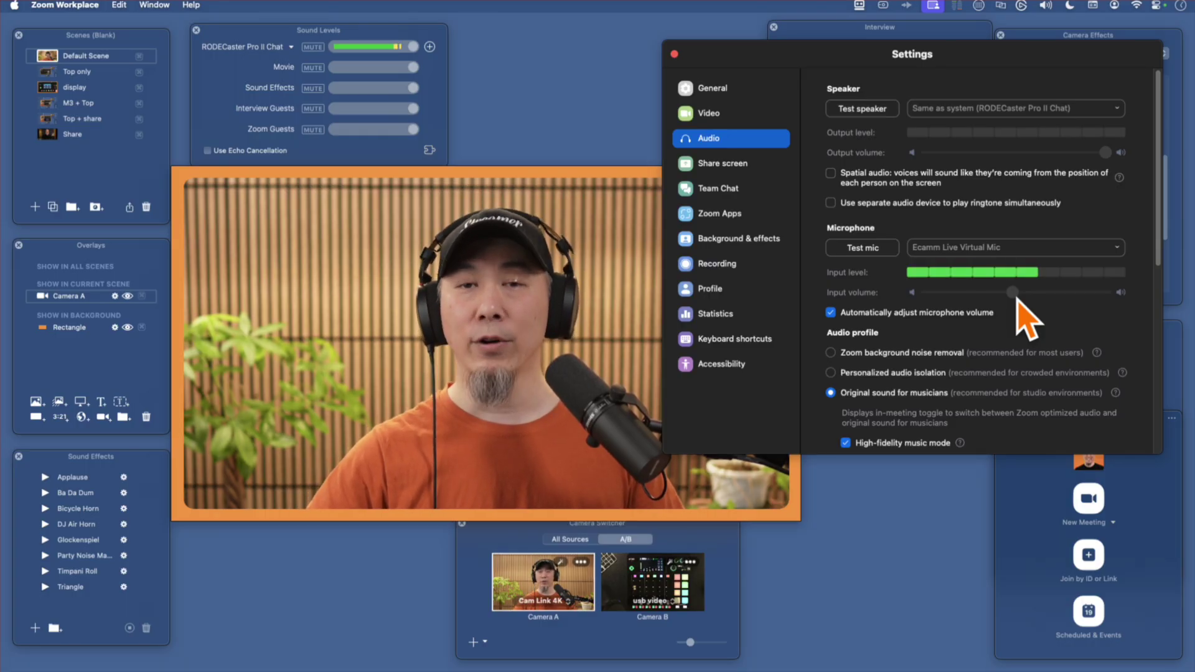
scroll(1046, 321, down, 3)
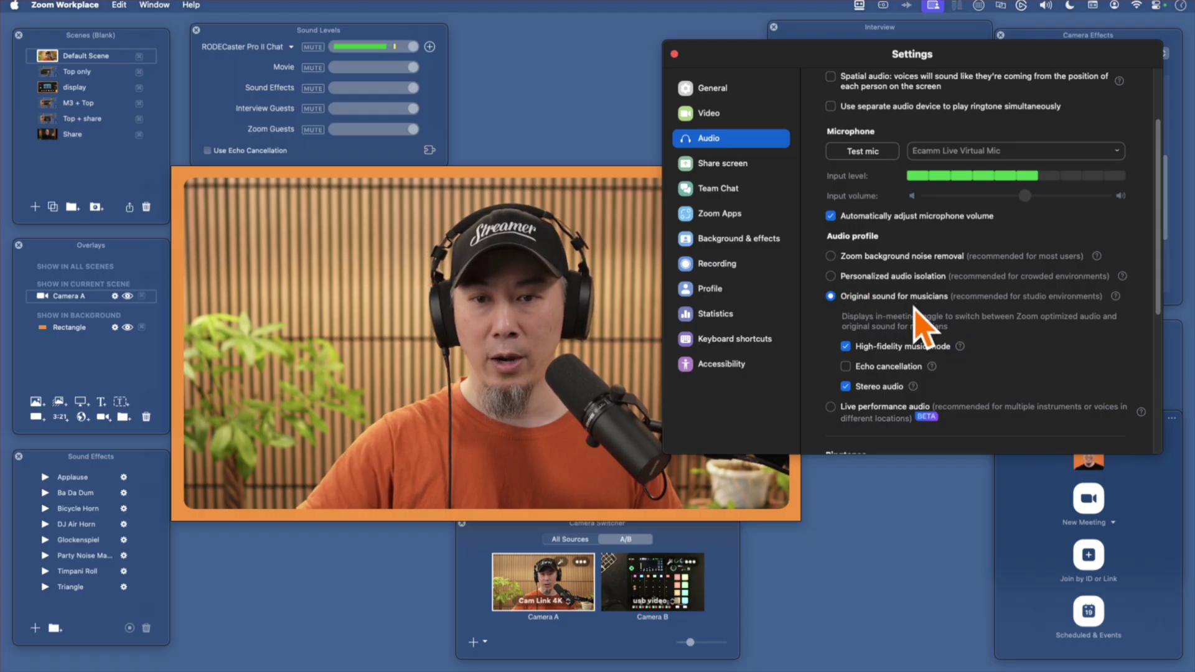
click(674, 54)
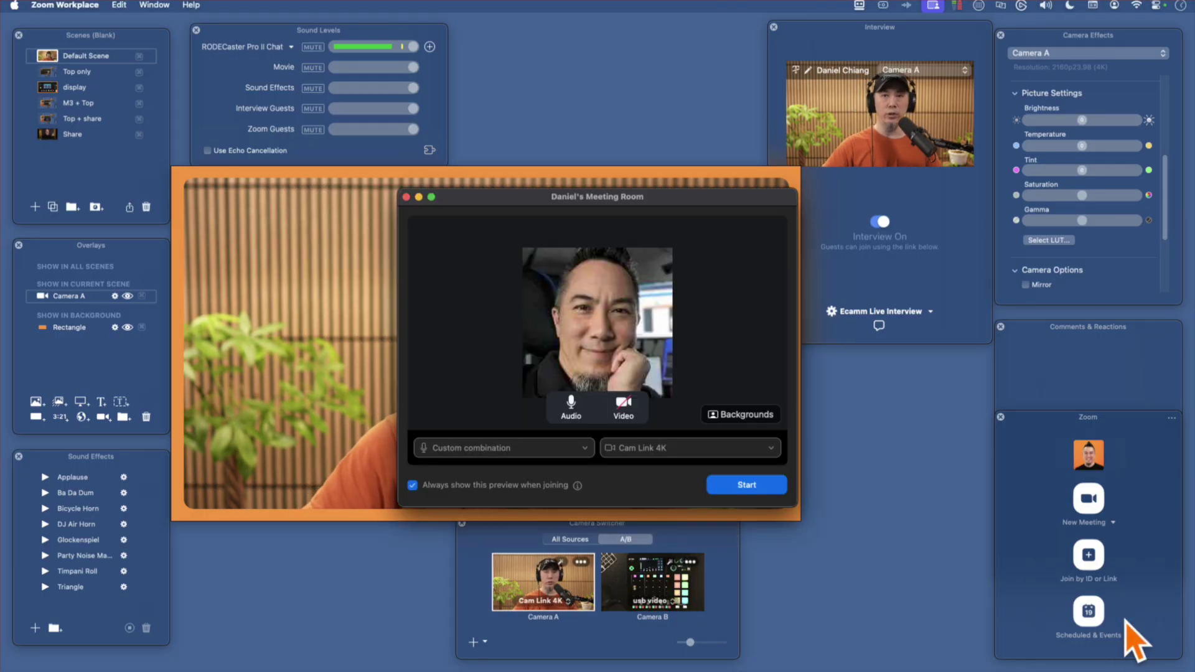
Move the meeting preview clear of the live preview, start the Zoom meeting and turn on its video with the chosen camera source.
drag(608, 195, 971, 49)
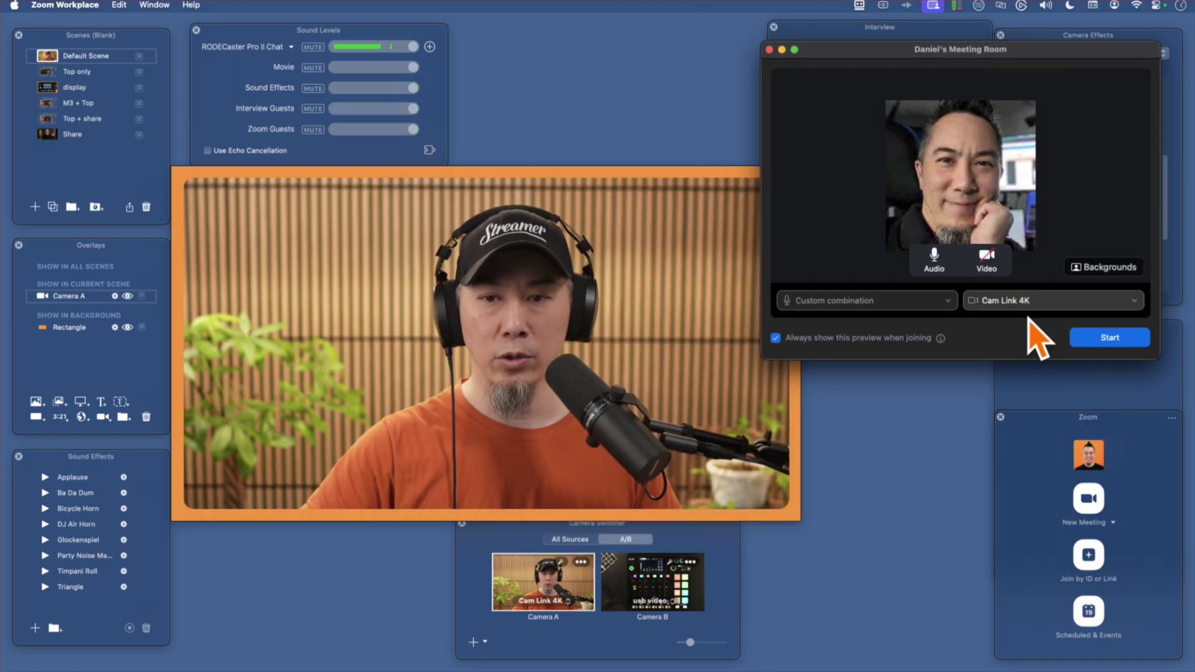
click(1109, 340)
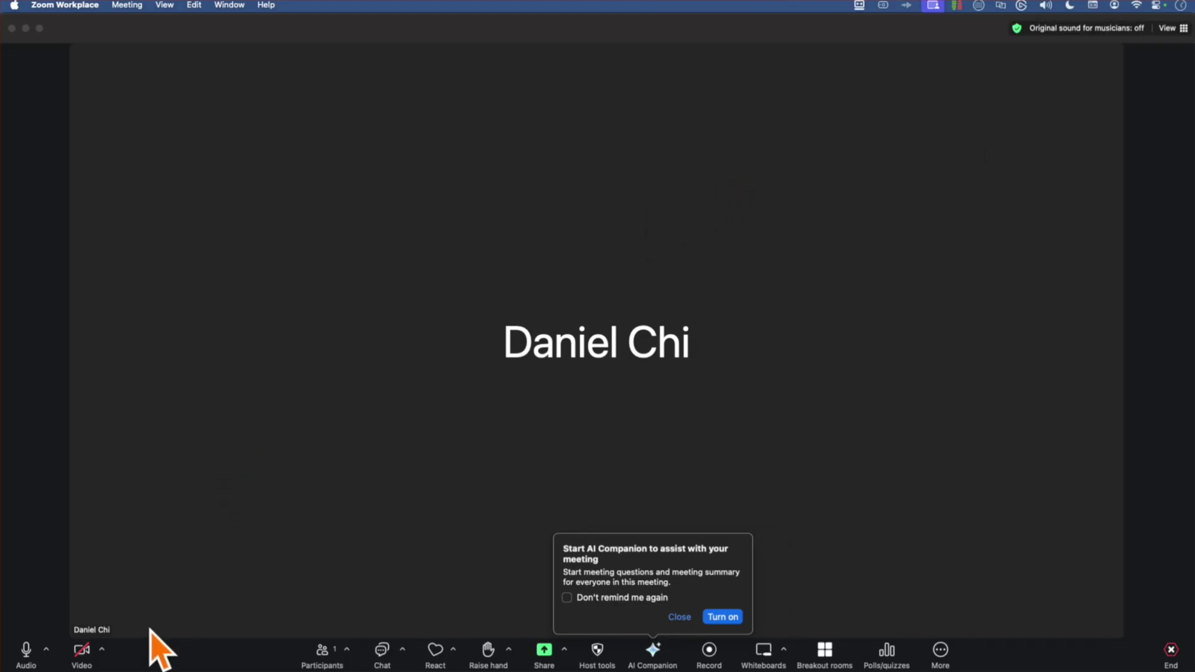
click(81, 651)
click(103, 651)
click(133, 218)
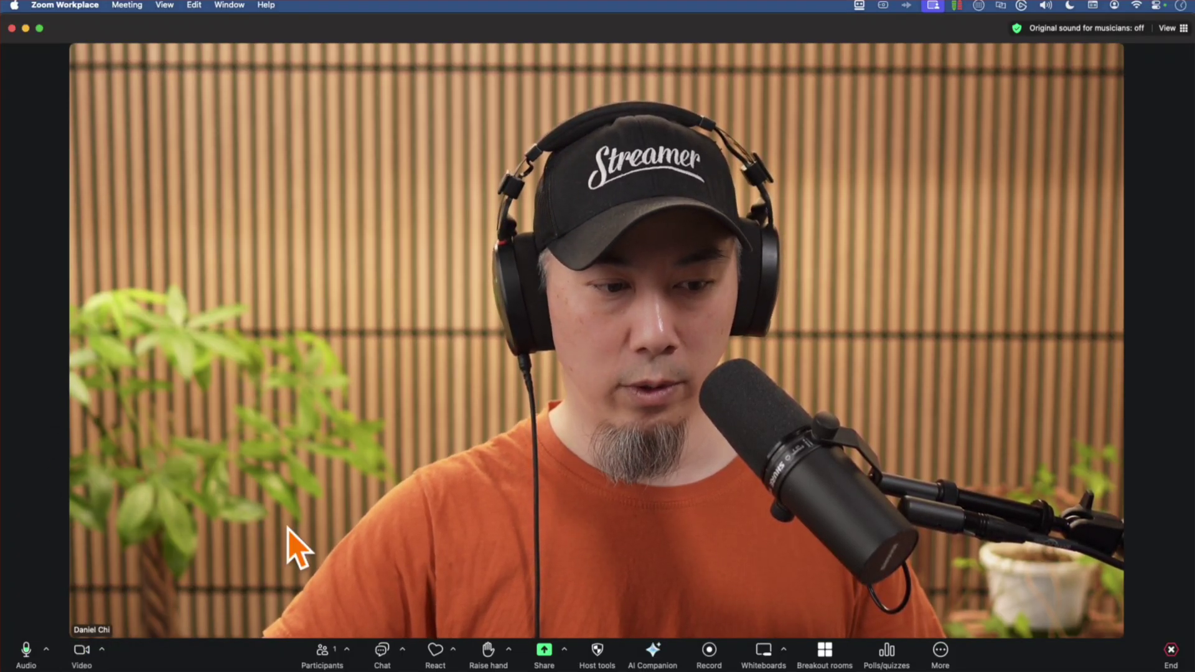
Check the meeting's selected microphone and speaker, and minimize the meeting window.
click(46, 649)
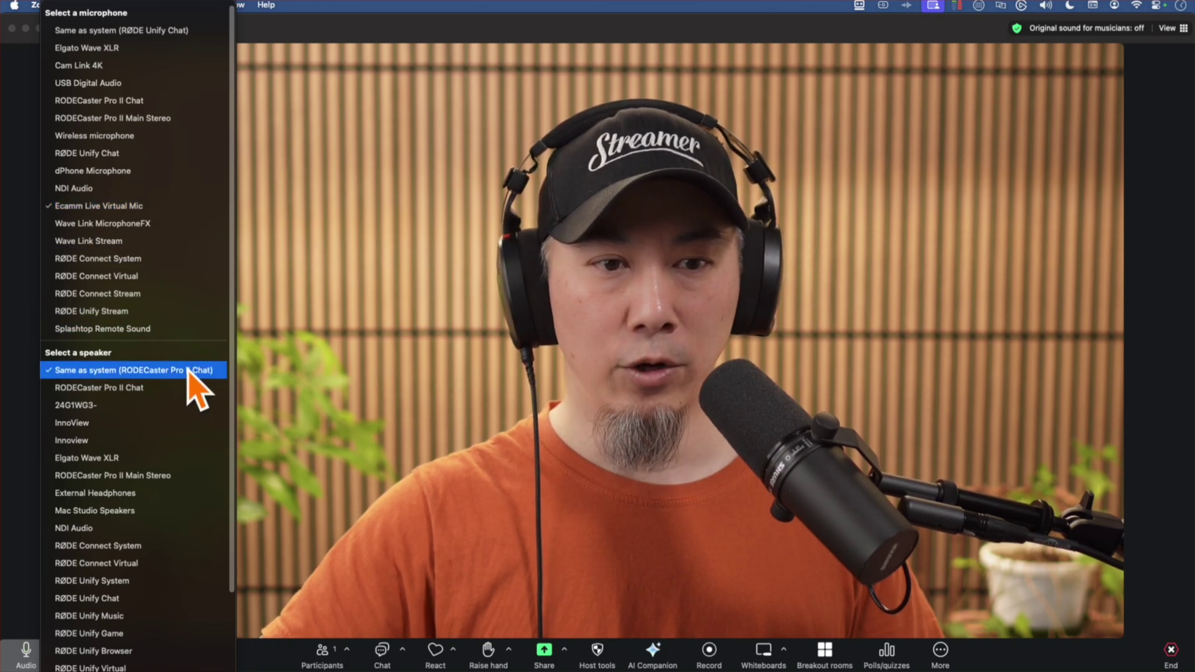
click(1164, 327)
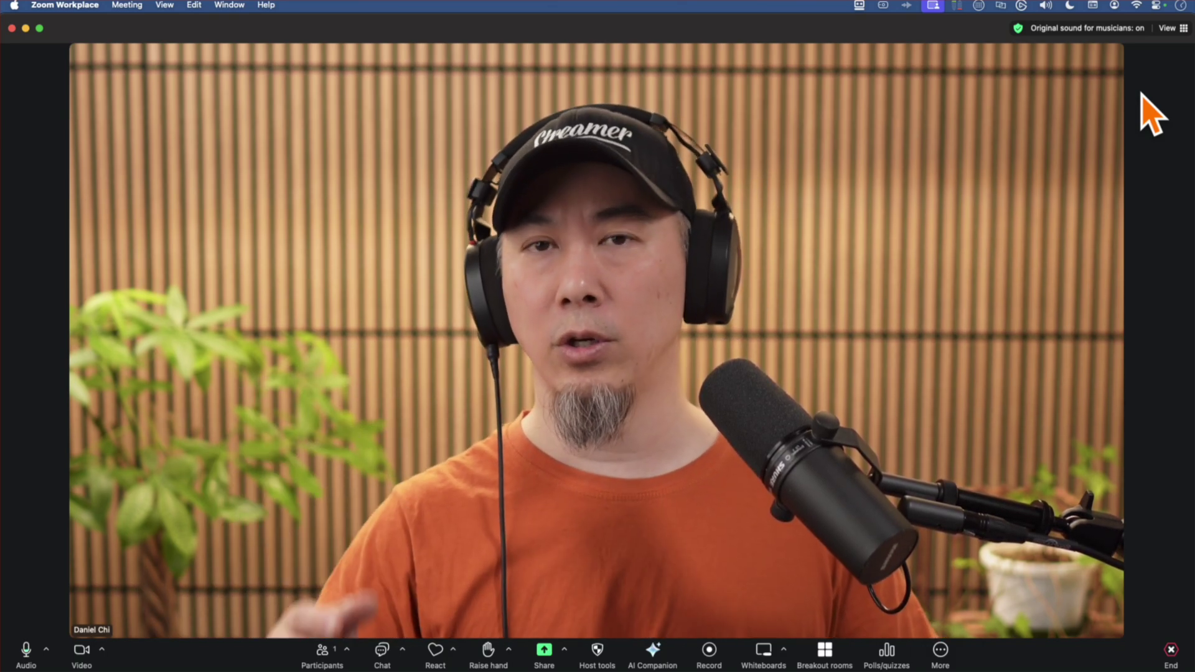
key(super+m)
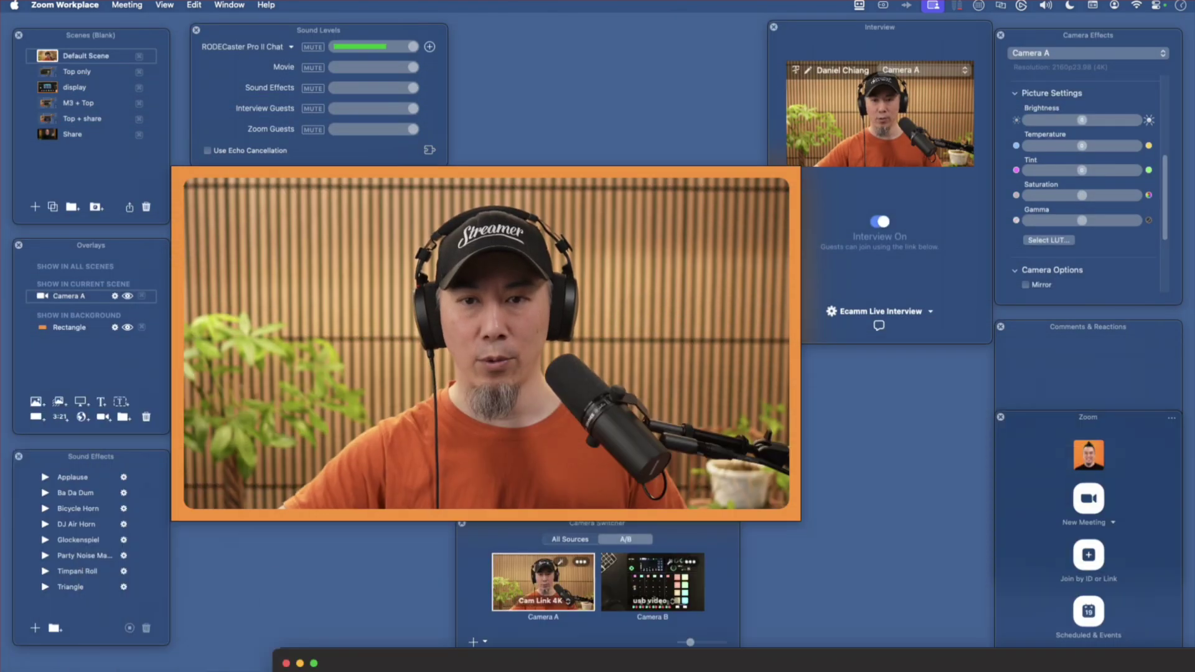